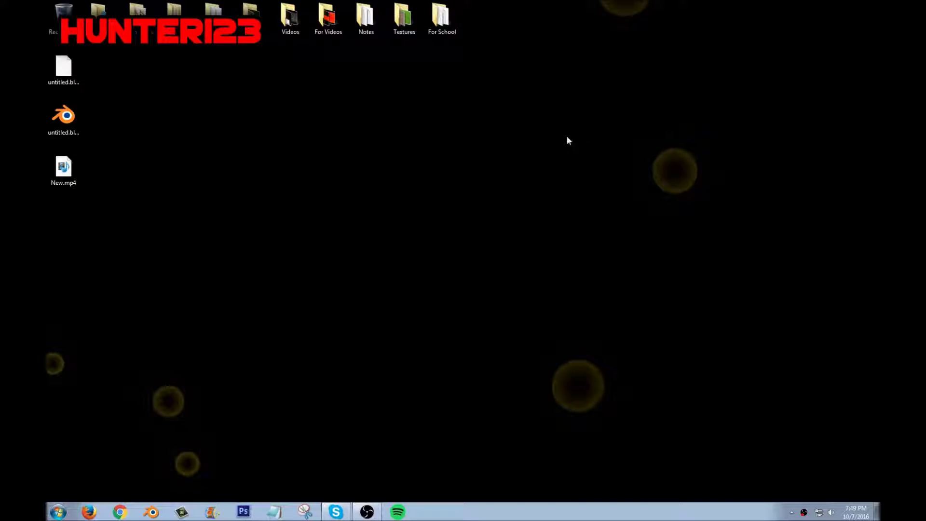
Open untitled.blend, switch to the Default screen layout, and view the NAME text through the camera
click(67, 118)
double_click(67, 117)
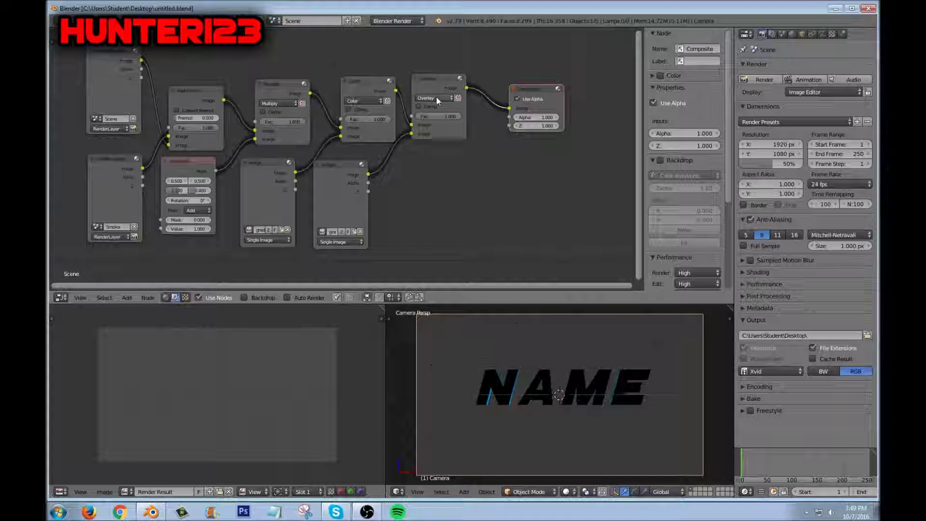
click(208, 21)
click(204, 61)
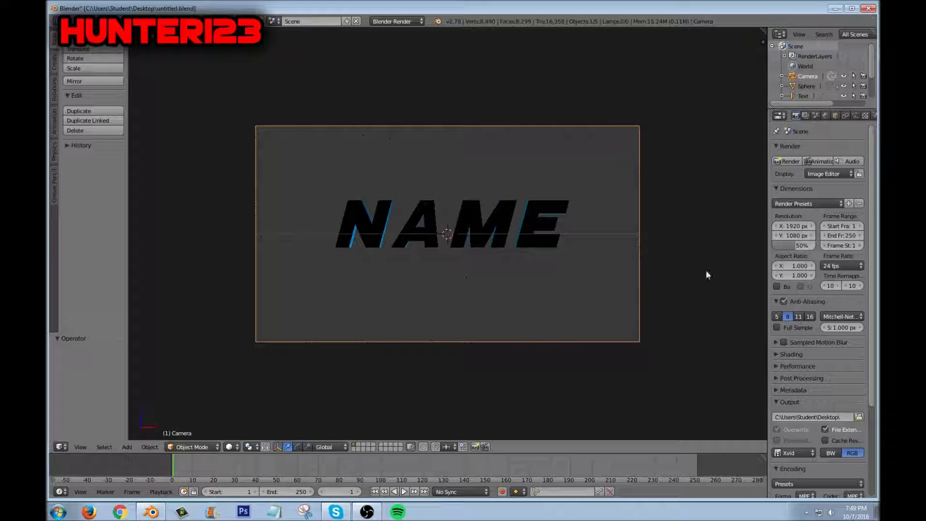
middle_drag(545, 264, 589, 282)
key(KP_0)
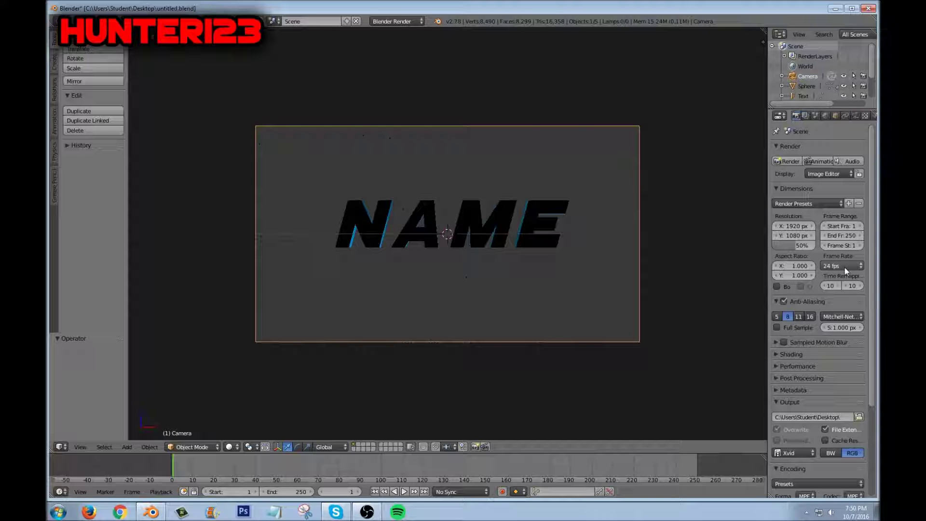
scroll(844, 266, down, 5)
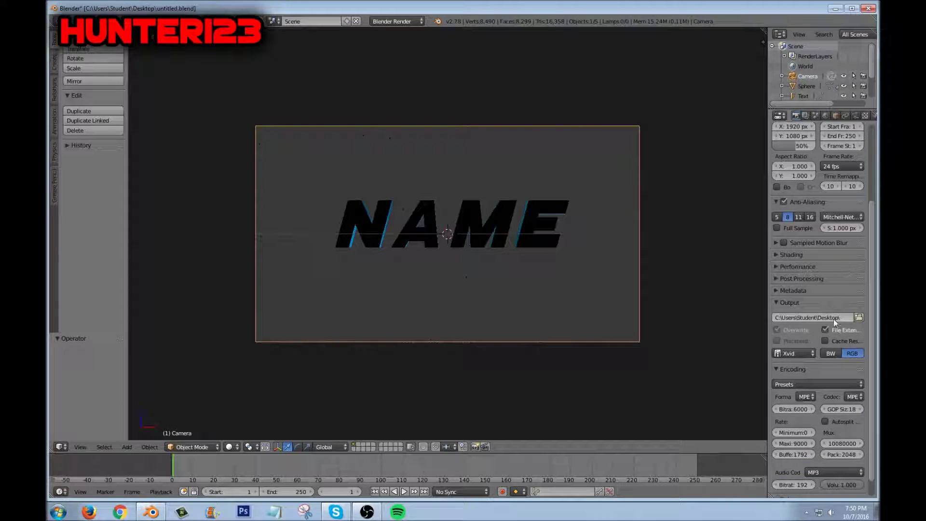
scroll(833, 319, down, 1)
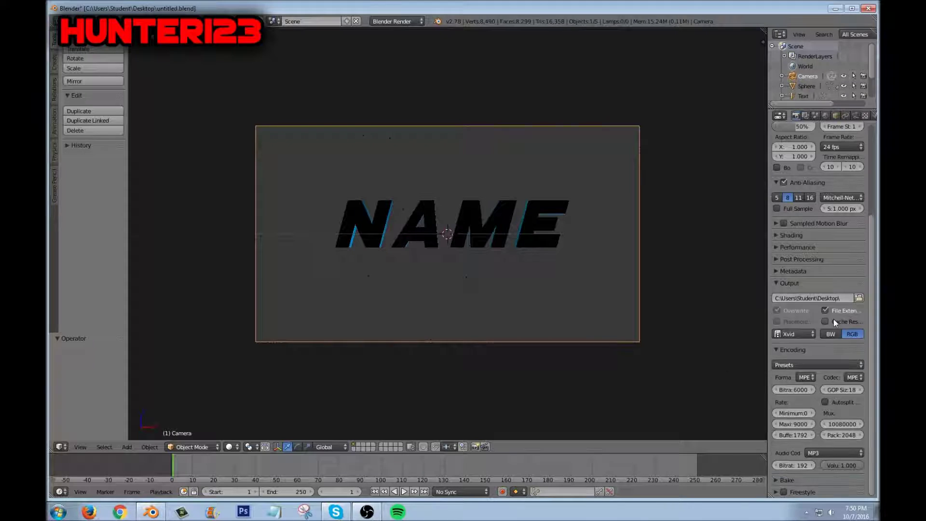
click(791, 335)
click(804, 346)
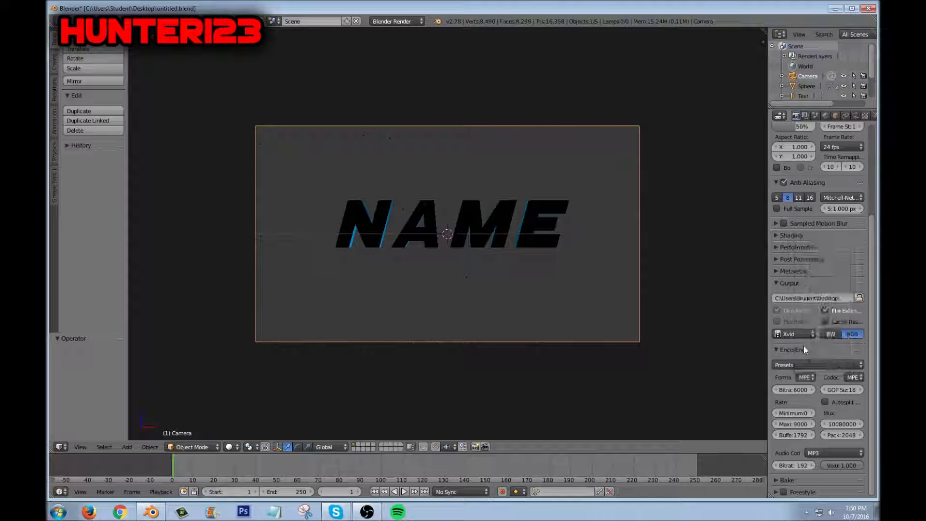
click(825, 453)
click(819, 416)
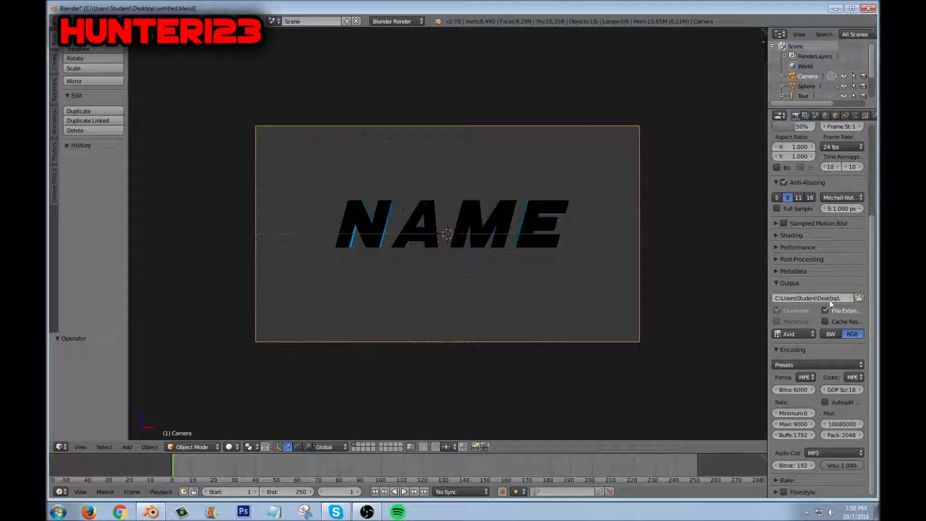
scroll(831, 300, up, 6)
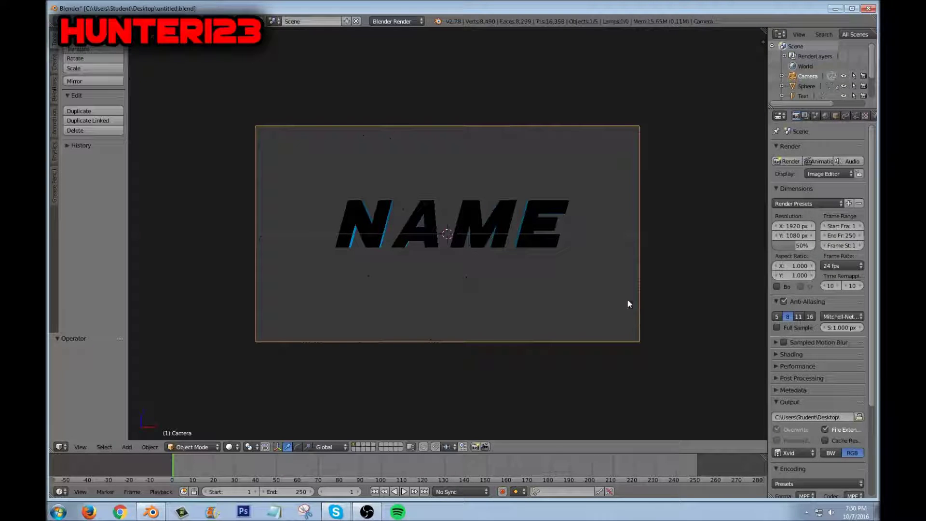
middle_drag(628, 304, 612, 323)
Align the camera to the front view of the NAME text
scroll(610, 321, down, 5)
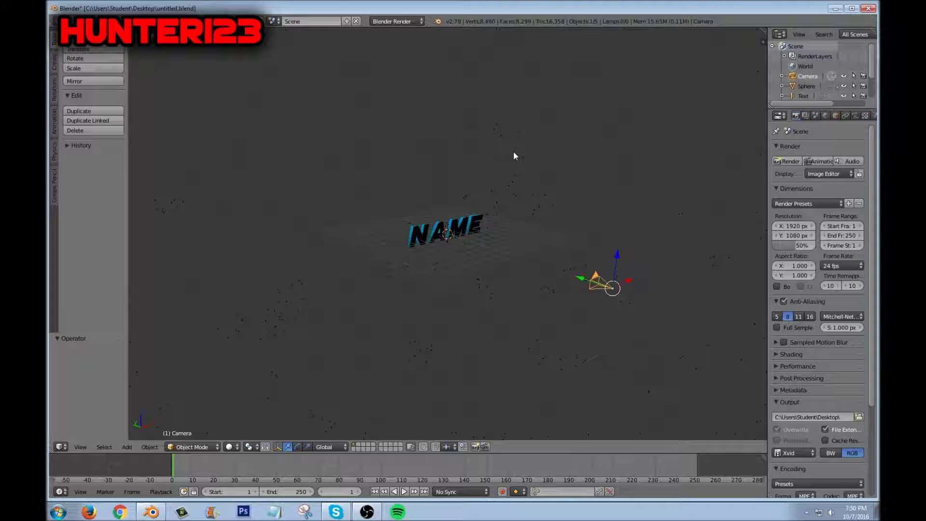
key(KP_1)
key(ctrl+alt+KP_0)
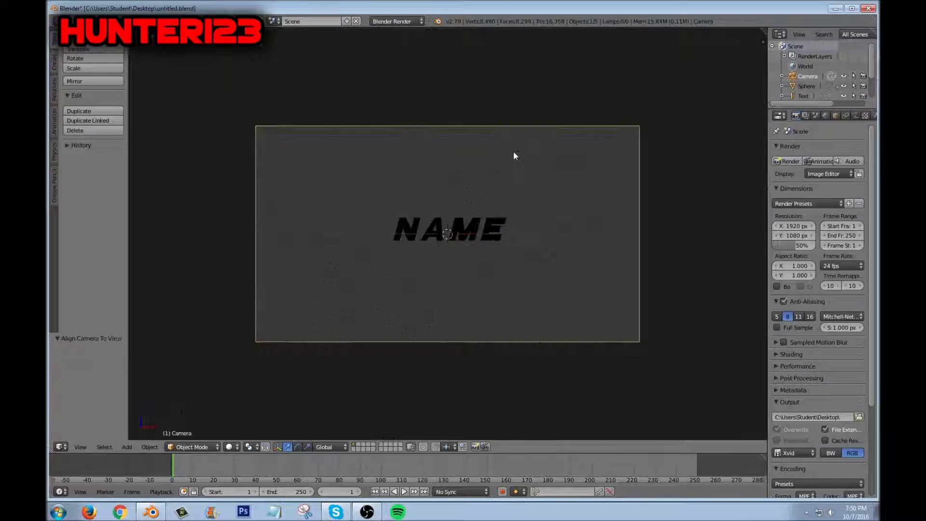
scroll(508, 184, up, 2)
Try reducing Text.001's extrusion from 0.062 to 0.040, then revert to the original thickness
middle_drag(487, 217, 386, 251)
right_click(387, 251)
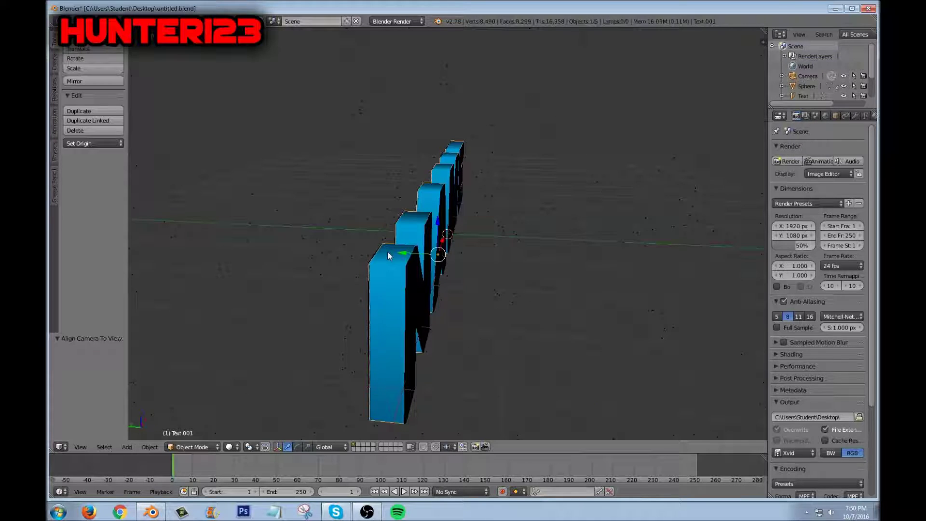
click(856, 115)
click(865, 116)
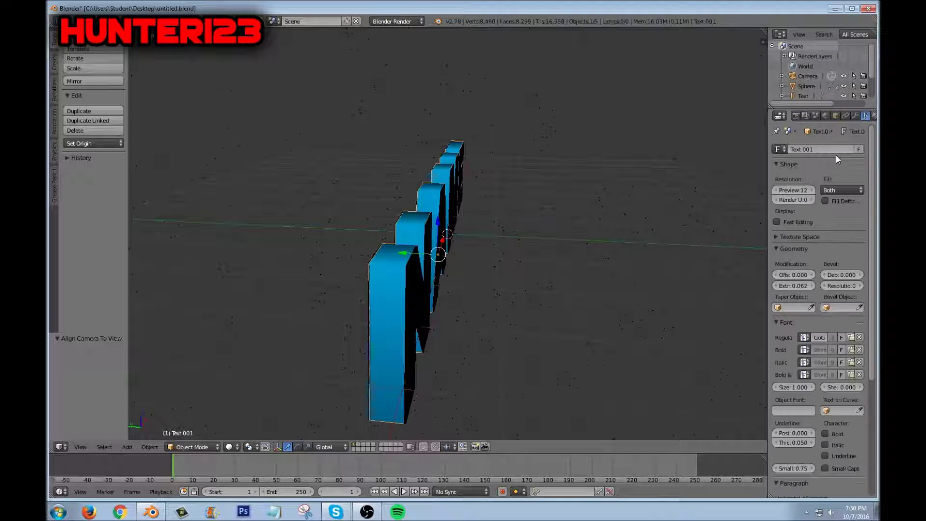
mouse_move(802, 285)
mouse_down()
mouse_move(788, 285)
mouse_move(801, 285)
mouse_up()
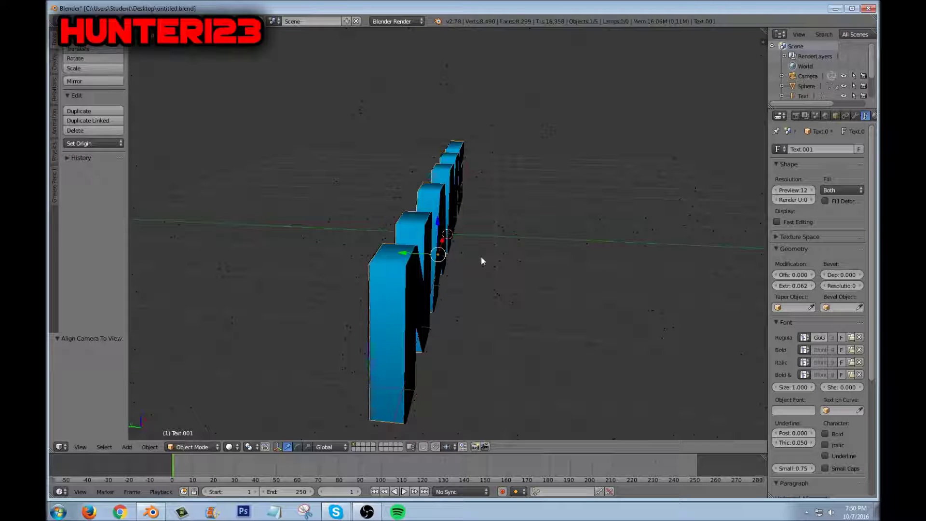
key(KP_0)
Select the main Text object and align the camera to the front view
right_click(724, 305)
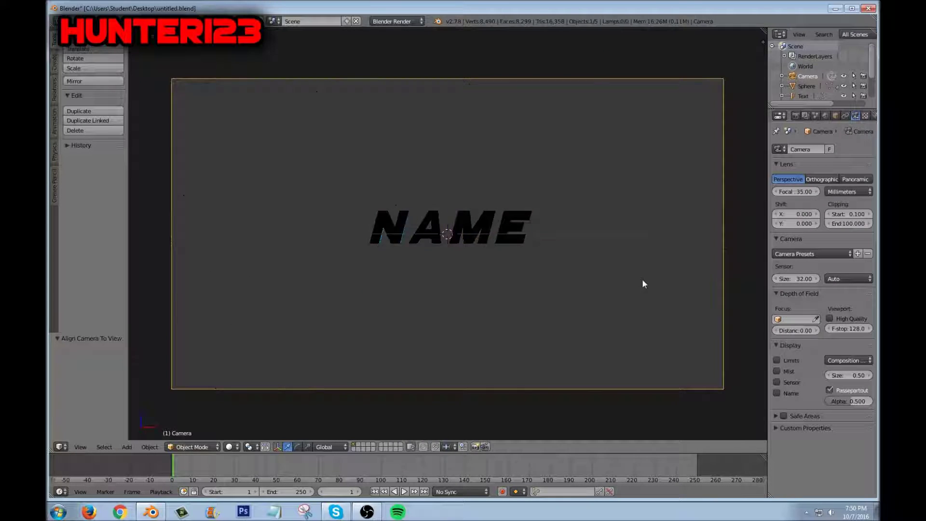
middle_drag(642, 279, 470, 215)
right_click(425, 282)
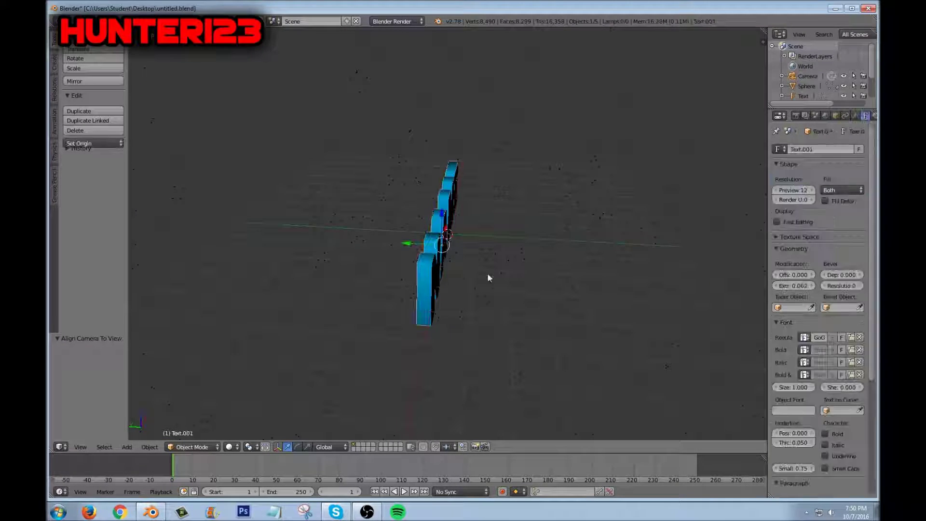
middle_drag(488, 273, 522, 279)
middle_drag(465, 274, 459, 266)
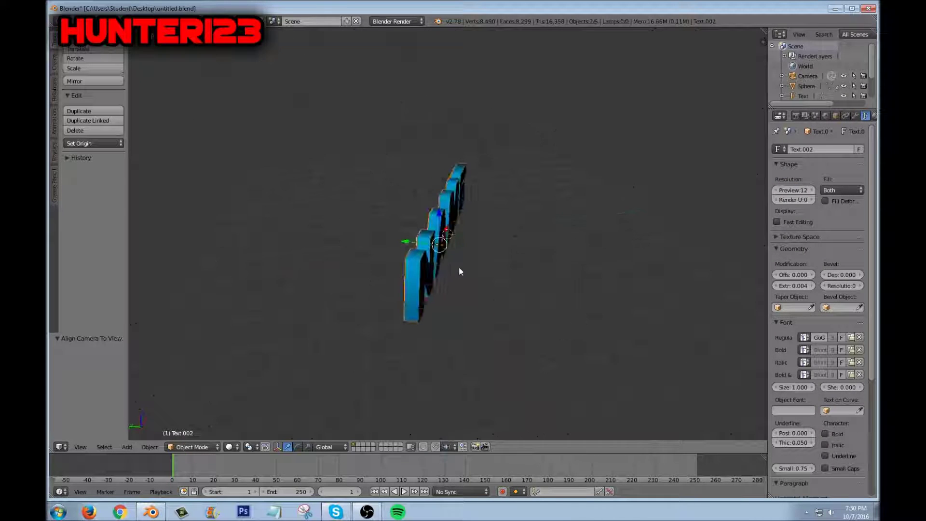
right_click(424, 265)
key(KP_1)
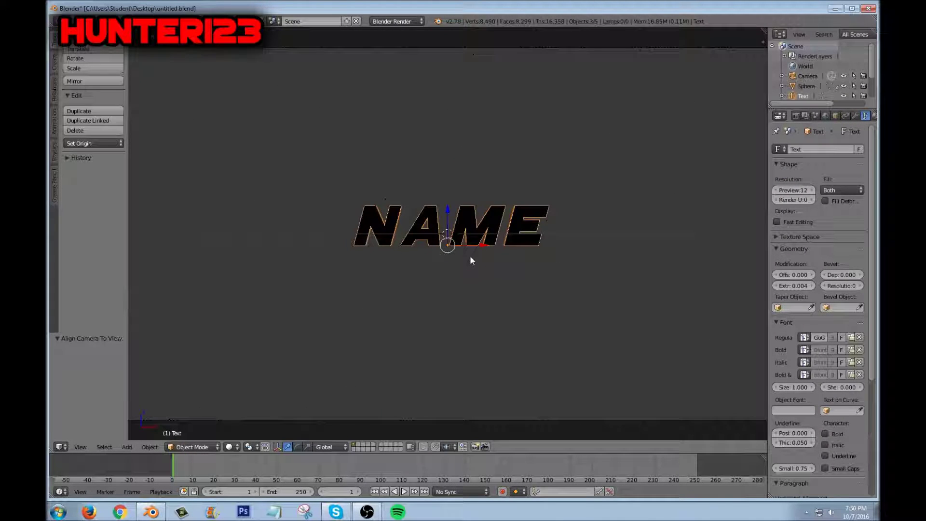
key(ctrl+alt+KP_0)
Try scaling the NAME text up about 2.5 times, then undo the enlargement
key(s)
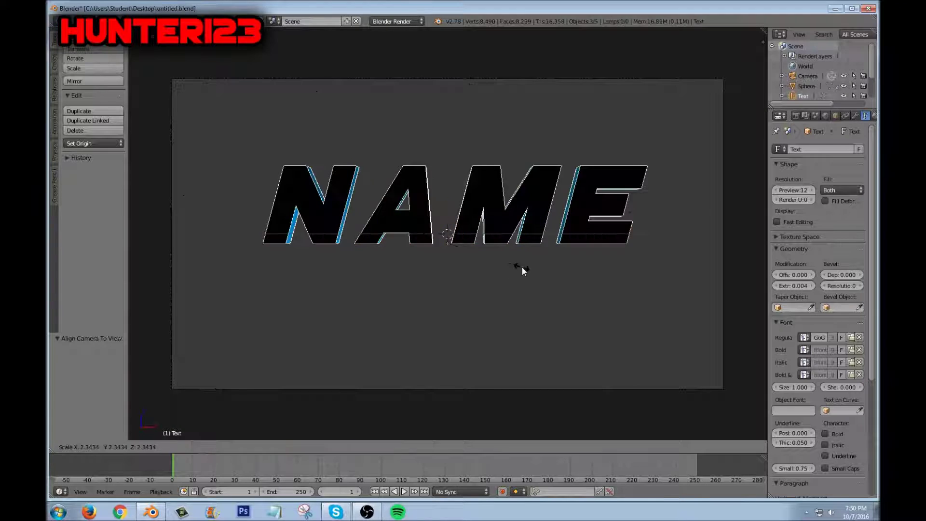
click(525, 273)
right_click(722, 261)
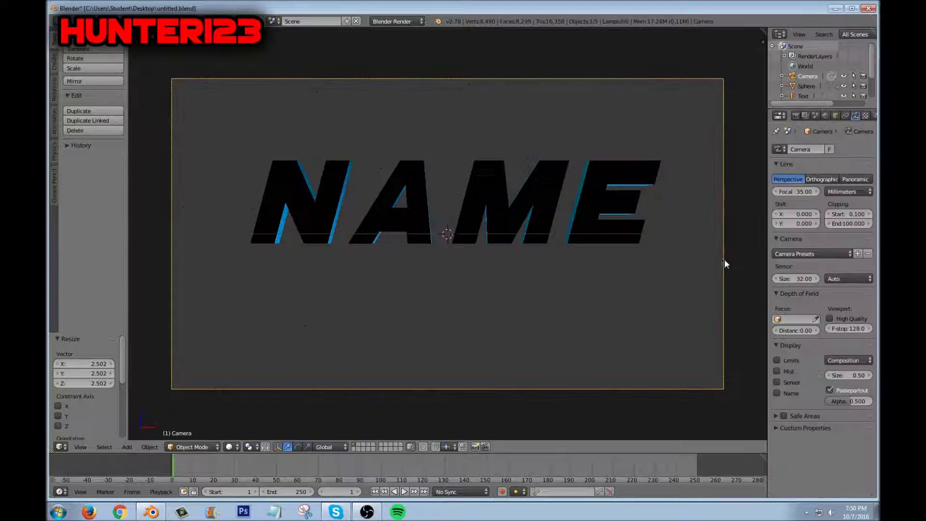
middle_drag(549, 223, 650, 254)
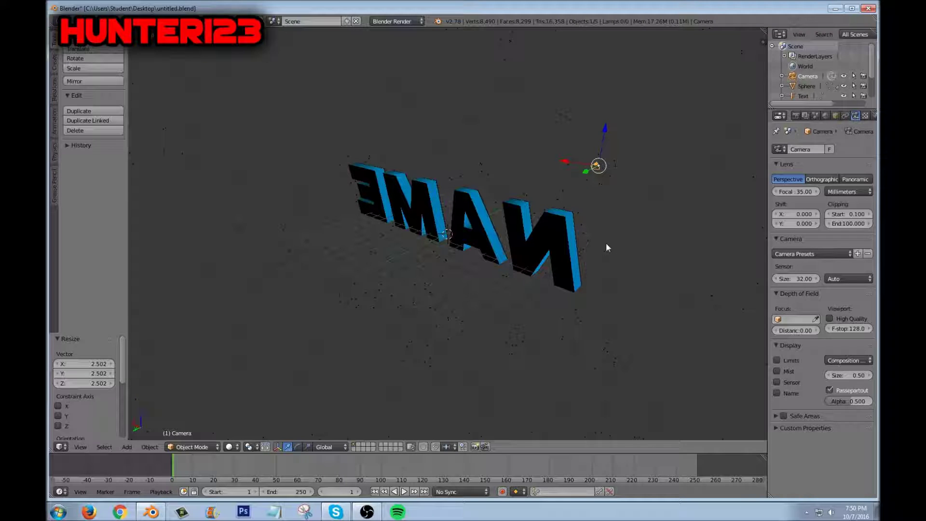
key(ctrl+z)
key(ctrl+z)
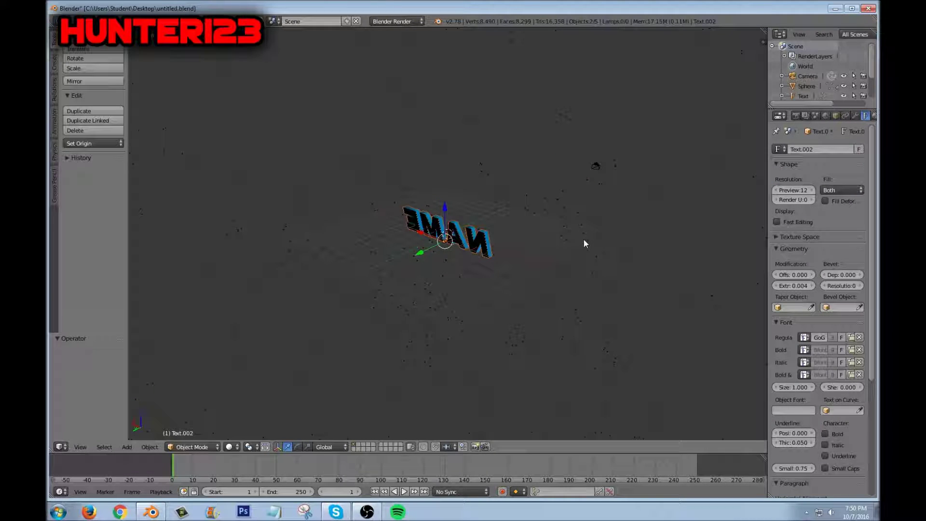
Realign the camera to the front view and save the project as untitled.blend
key(KP_1)
key(ctrl+alt+KP_0)
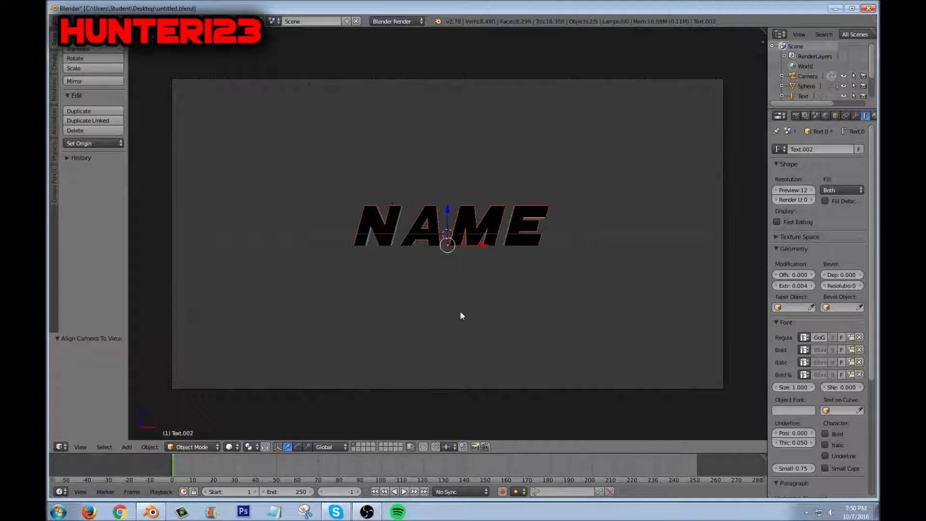
right_click(723, 320)
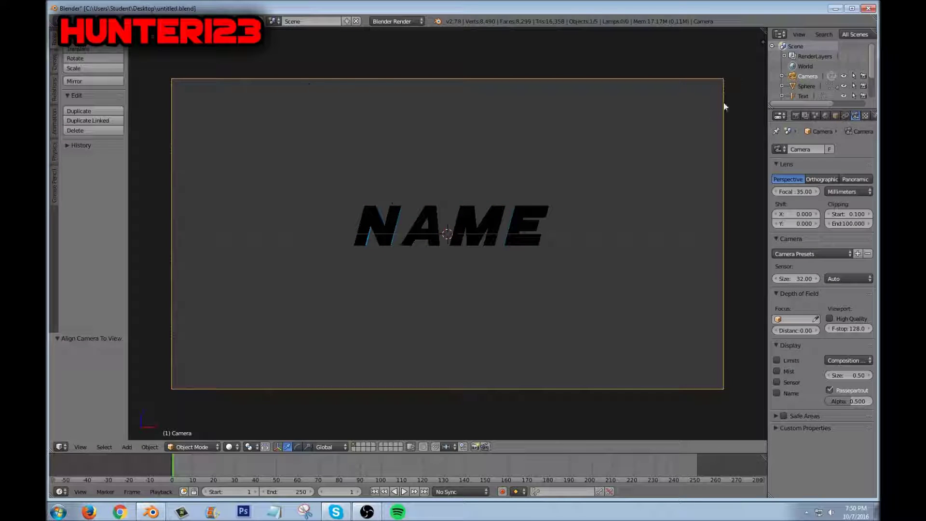
click(796, 116)
click(66, 21)
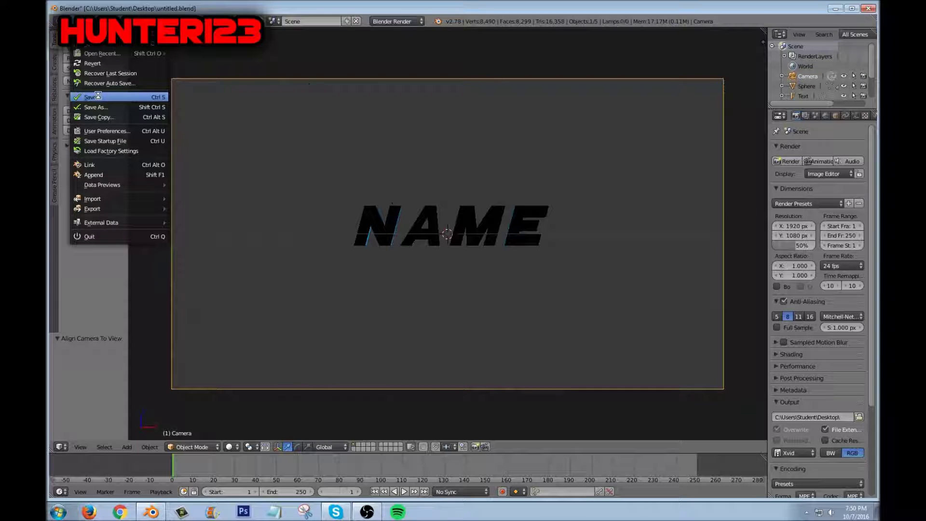
click(97, 98)
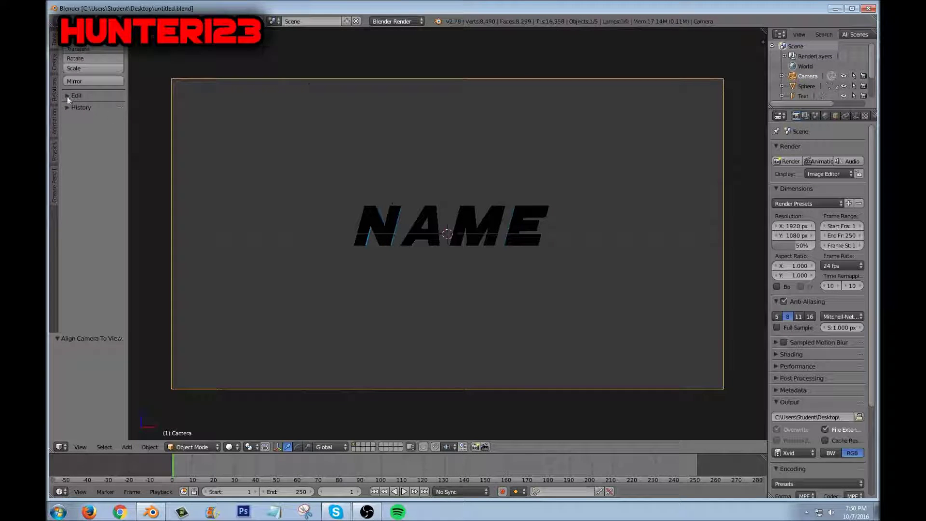
Select the Sphere, check that render Shading uses Alpha: Transparent, and return to camera view
middle_drag(293, 169, 319, 197)
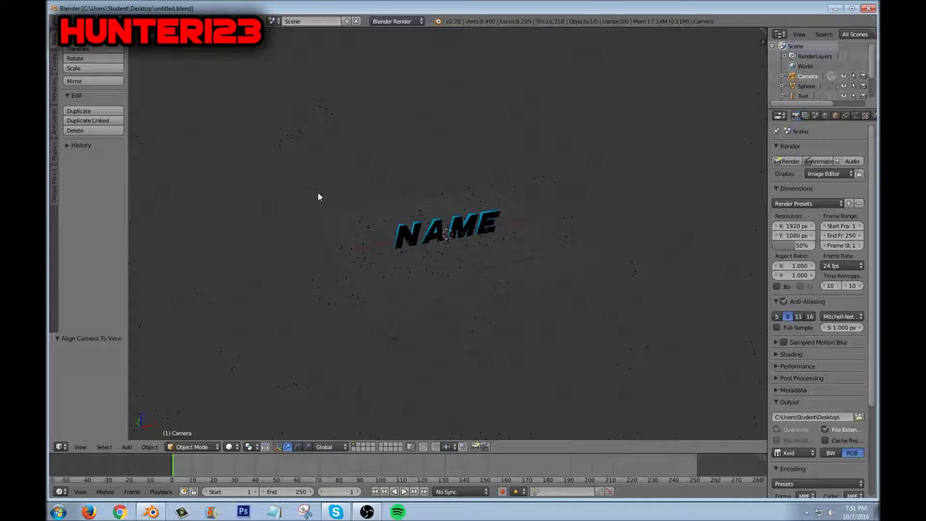
scroll(391, 199, down, 3)
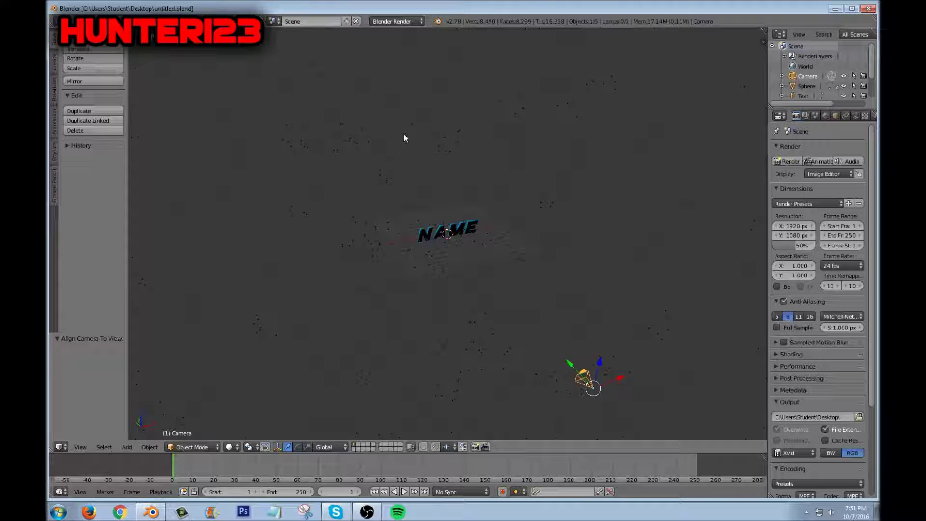
right_click(539, 128)
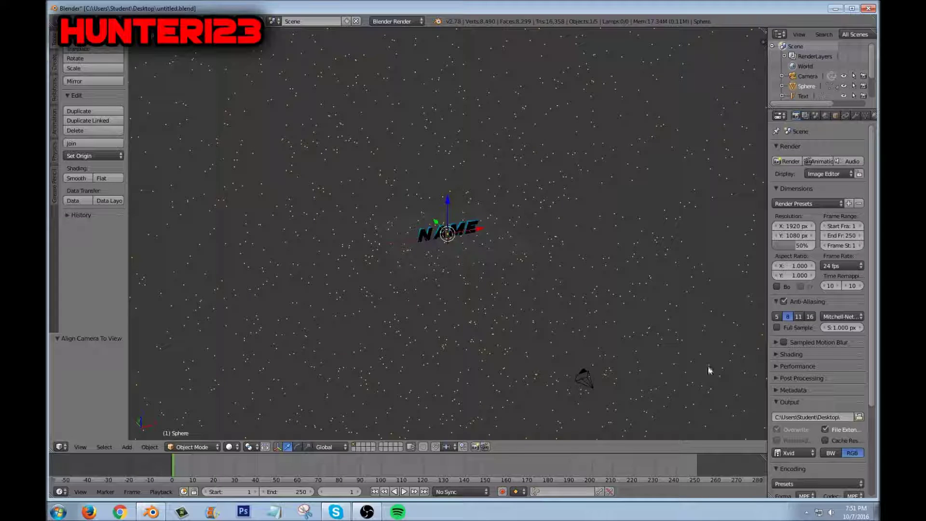
click(781, 354)
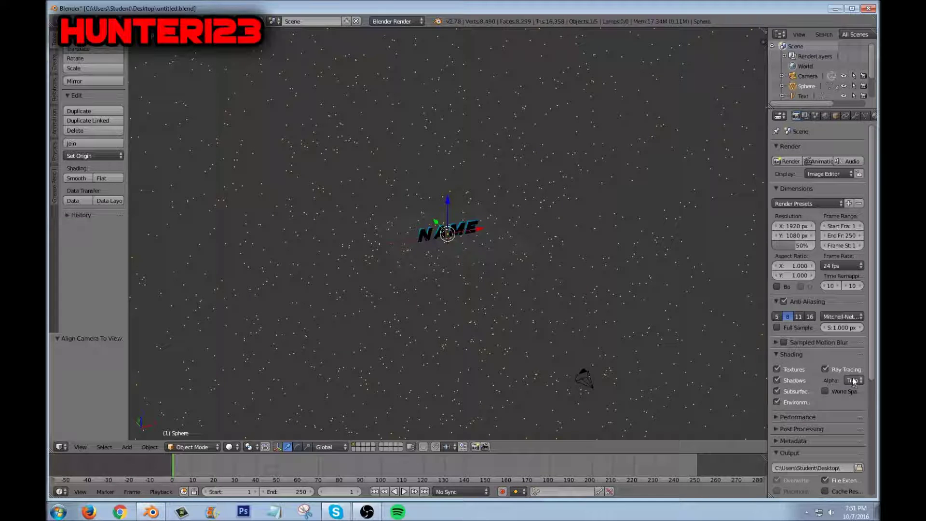
click(797, 355)
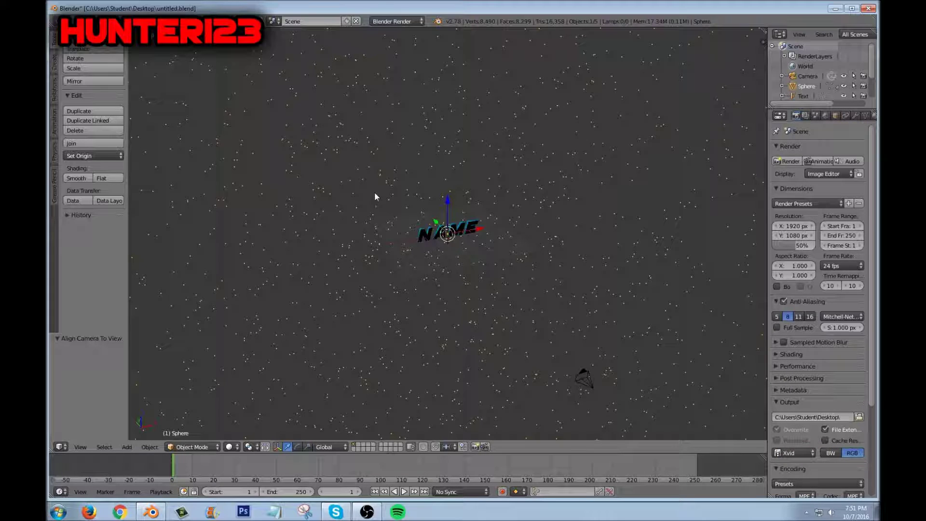
click(791, 354)
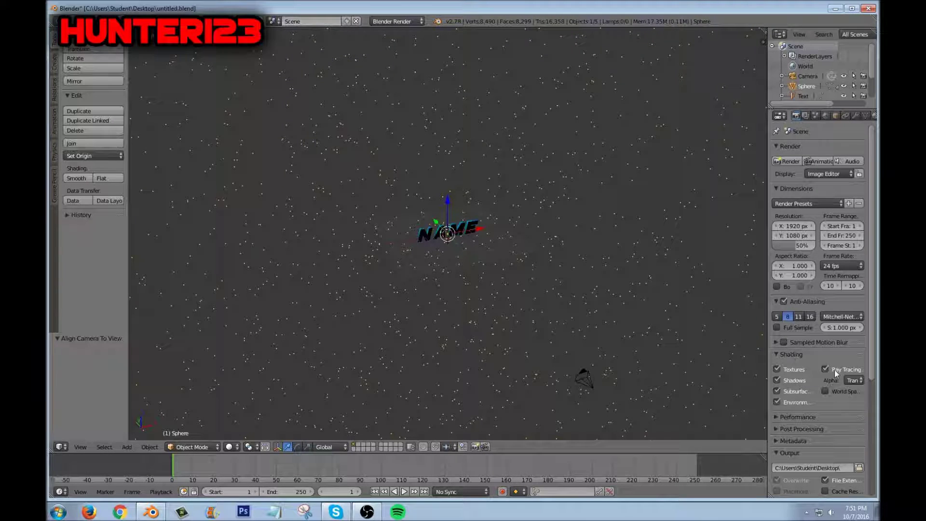
click(793, 355)
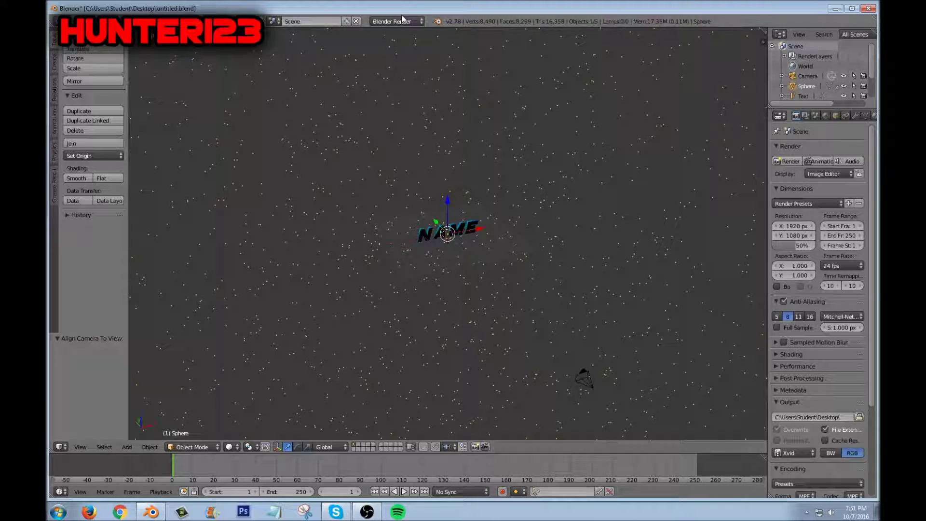
key(KP_0)
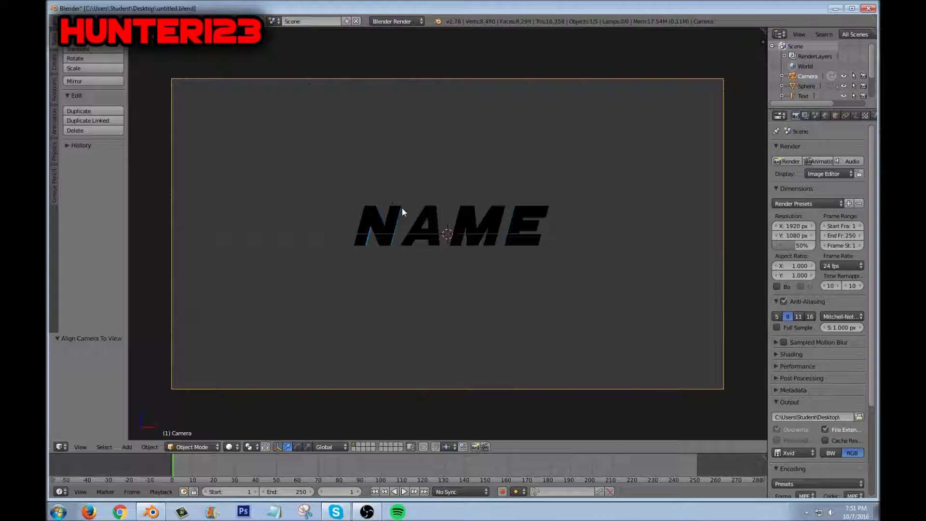
click(272, 21)
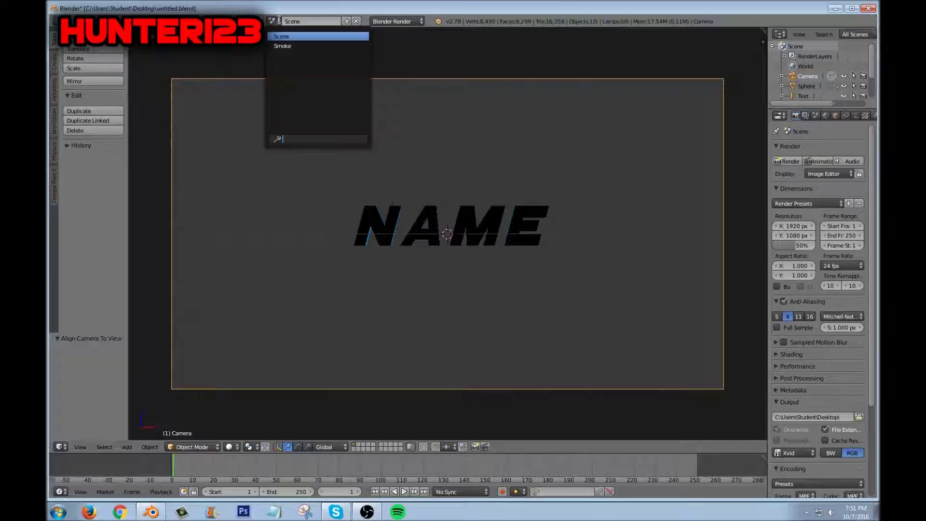
Preview the Smoke particle scene, then return to the main Scene
click(297, 43)
key(KP_0)
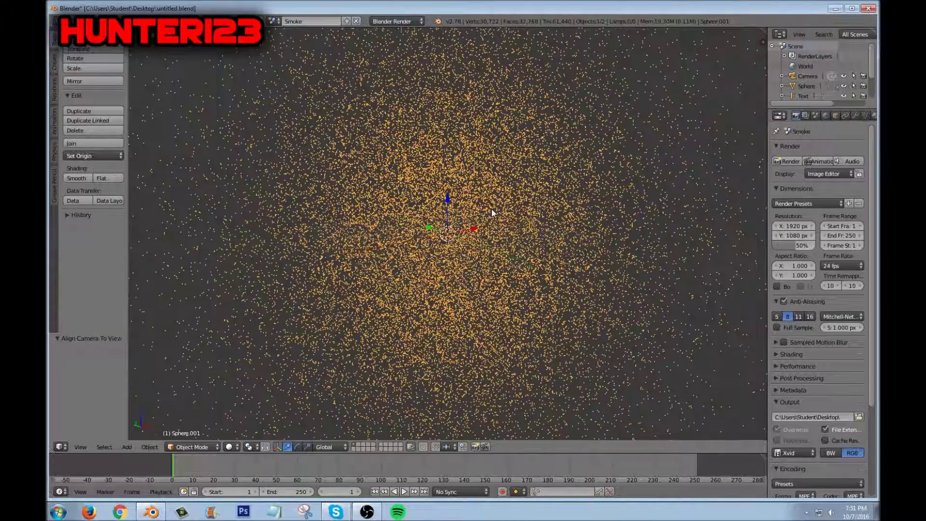
middle_drag(491, 213, 474, 213)
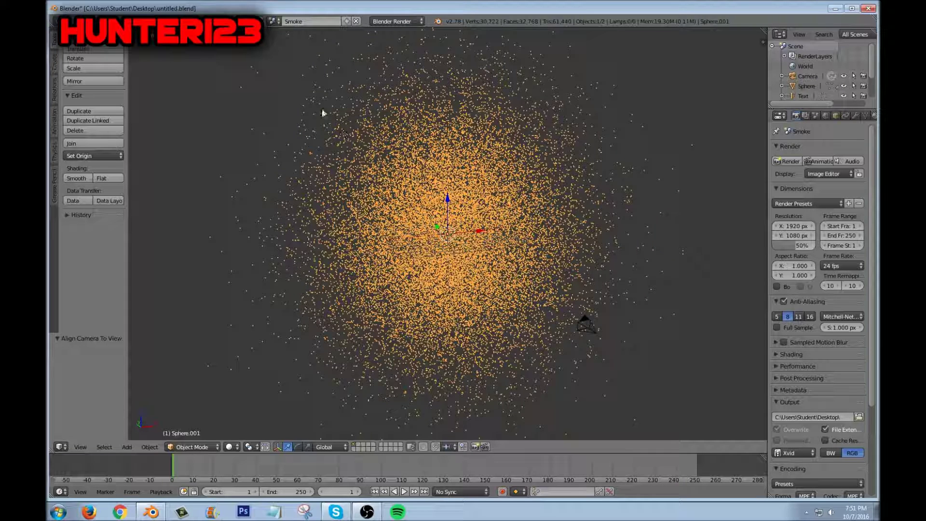
click(272, 21)
click(291, 37)
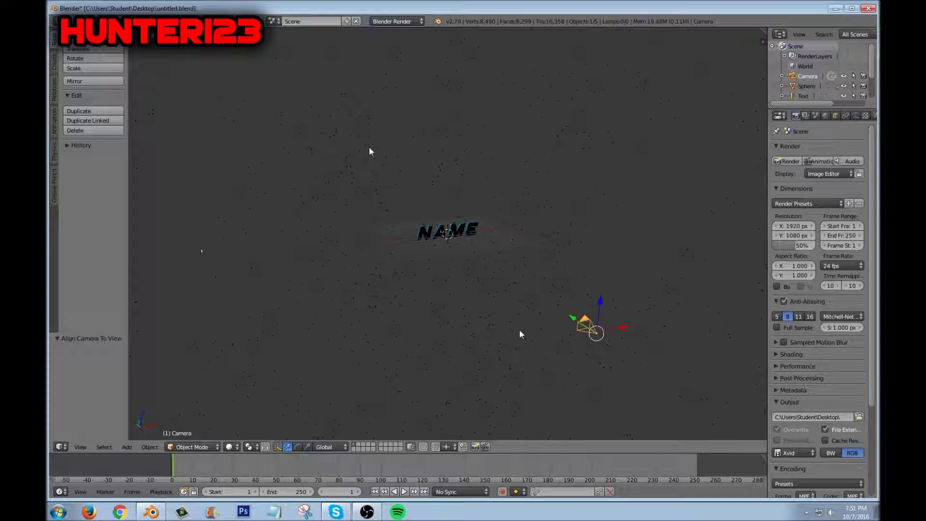
Move the camera left and link it into the Smoke scene with Ctrl+L
drag(521, 334, 516, 329)
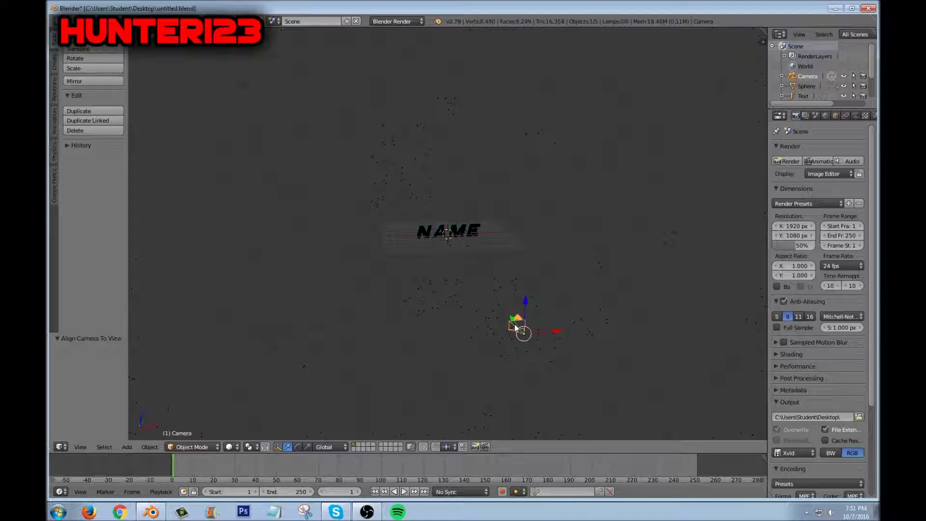
key(ctrl+l)
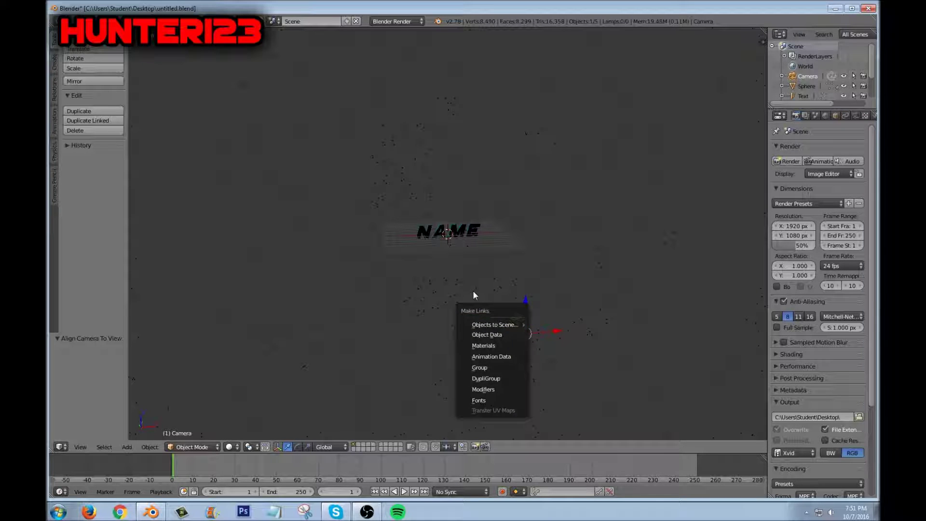
mouse_move(507, 322)
click(566, 341)
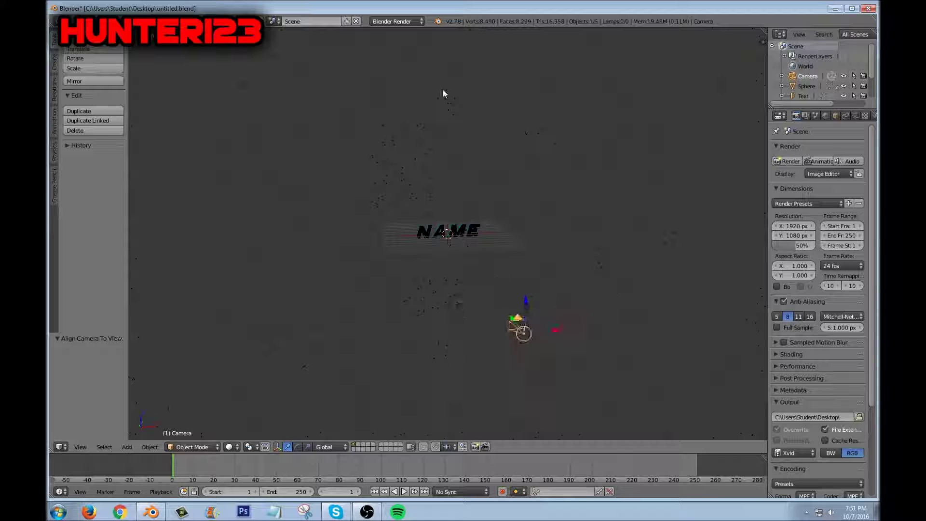
Switch to the Smoke scene, check its Shading settings, and view through the camera
click(273, 22)
click(292, 44)
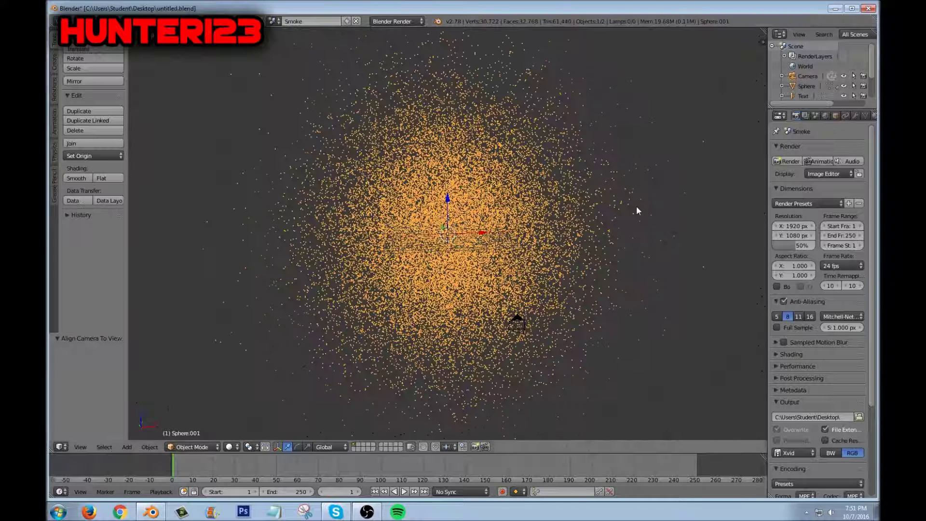
click(798, 354)
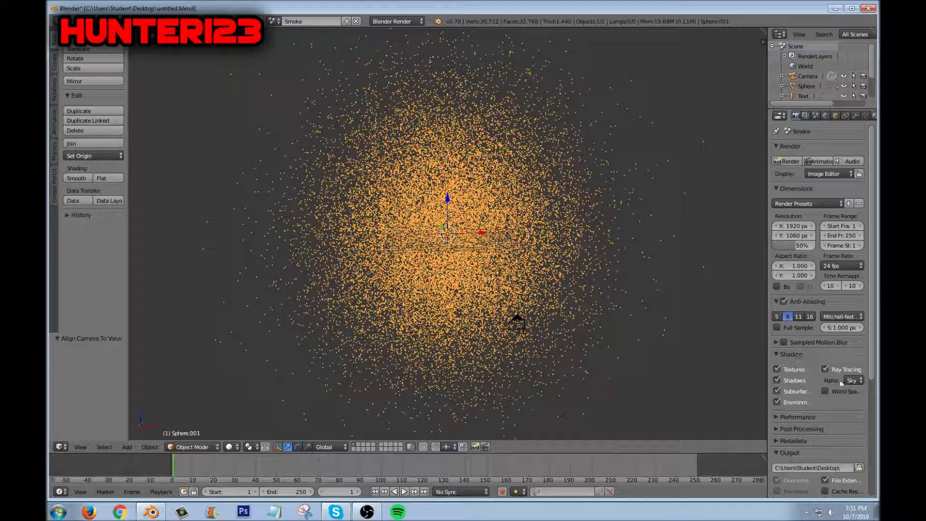
click(791, 354)
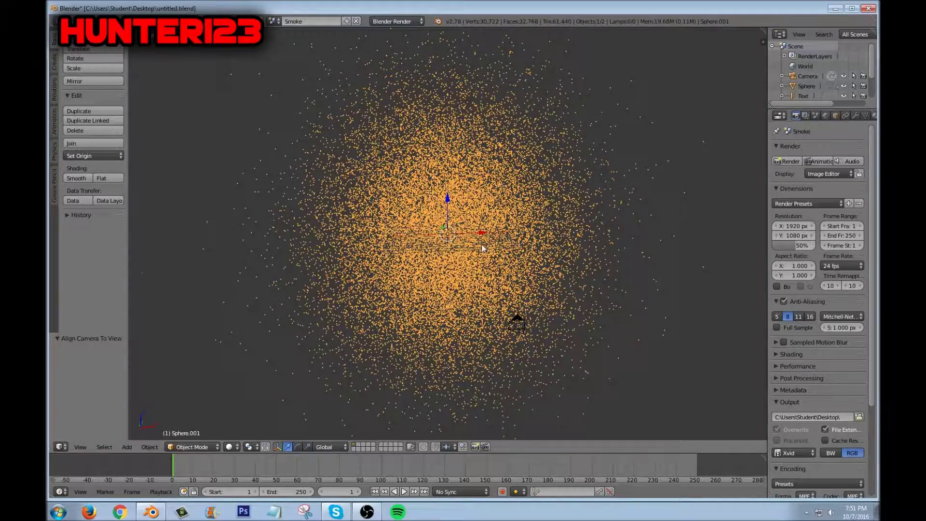
key(KP_0)
Return to the main Scene and switch to the Compositing screen layout
click(273, 21)
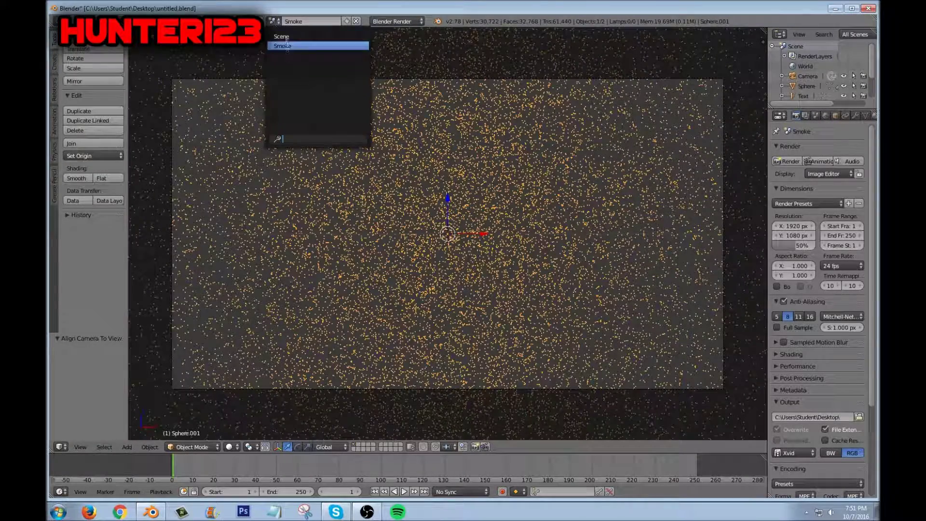
click(280, 33)
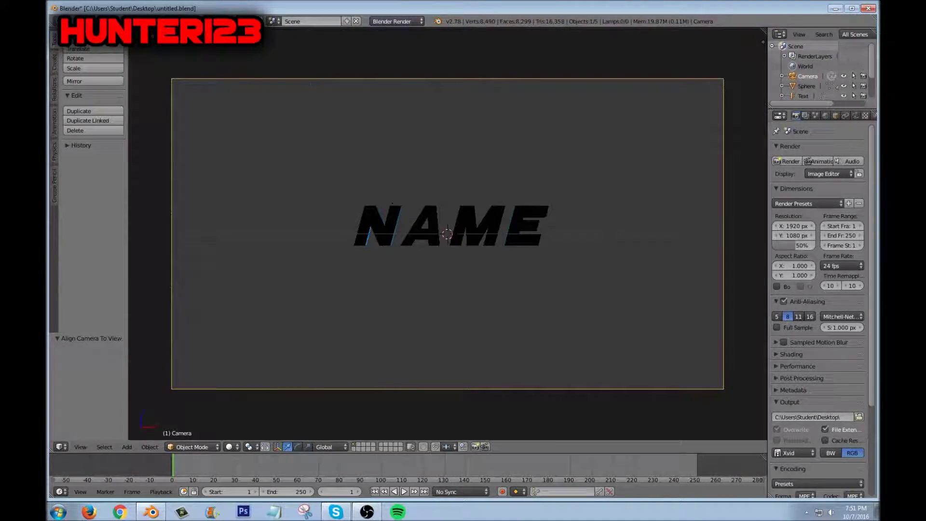
click(213, 21)
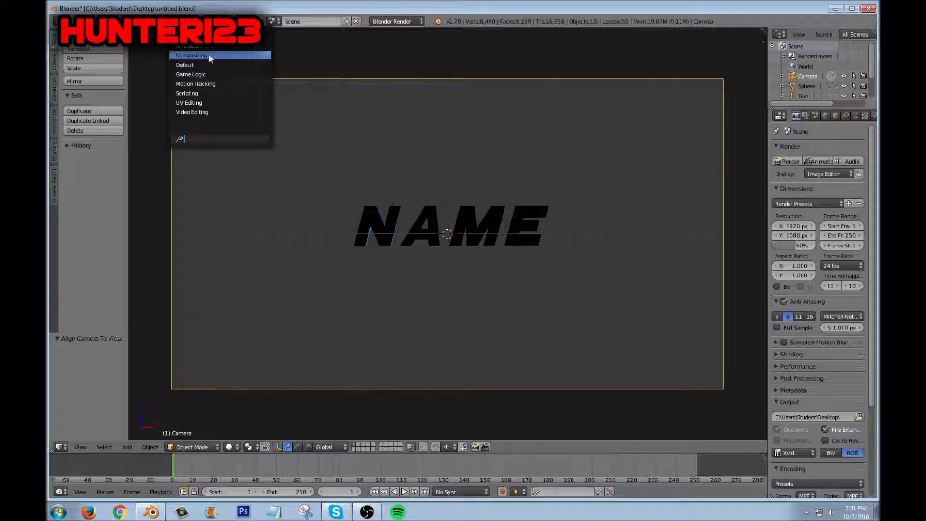
click(211, 56)
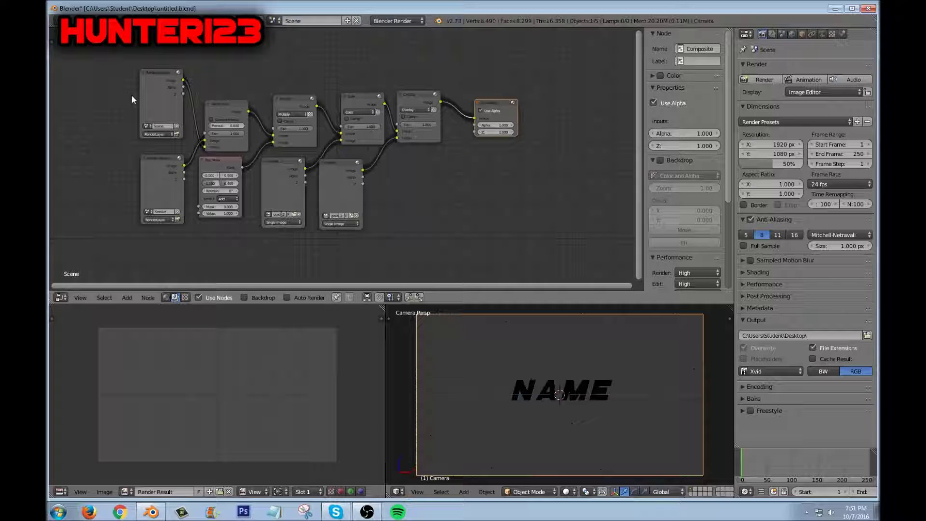
Box-select all existing compositor nodes and delete them
key(b)
drag(110, 52, 520, 240)
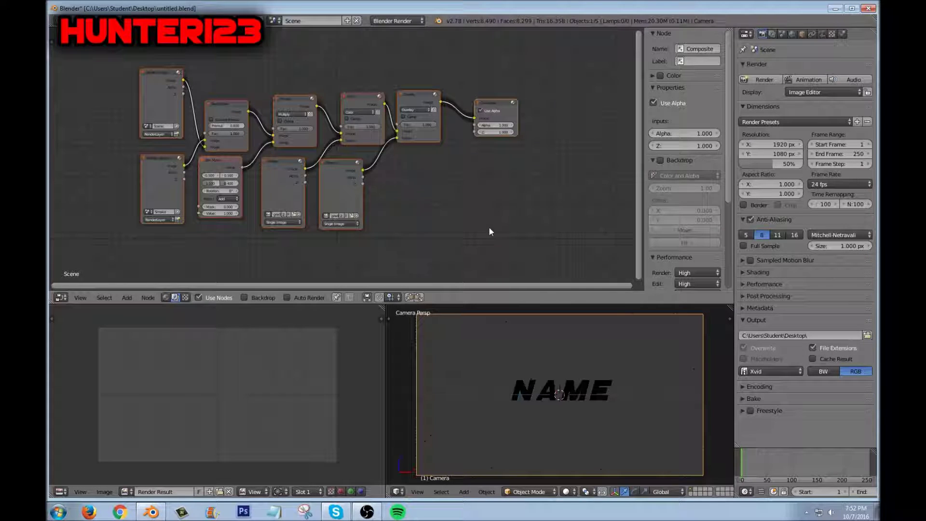
key(x)
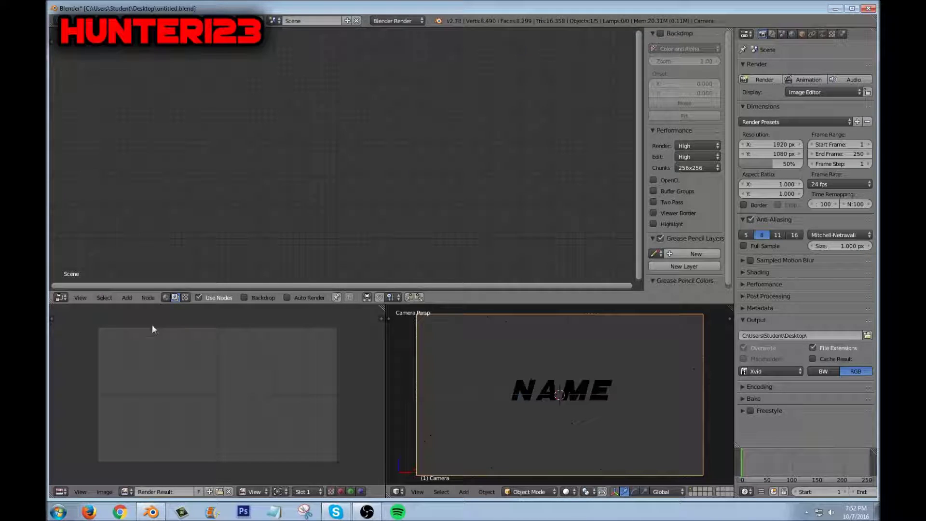
Add a Render Layers input node on the left of the node editor
click(128, 297)
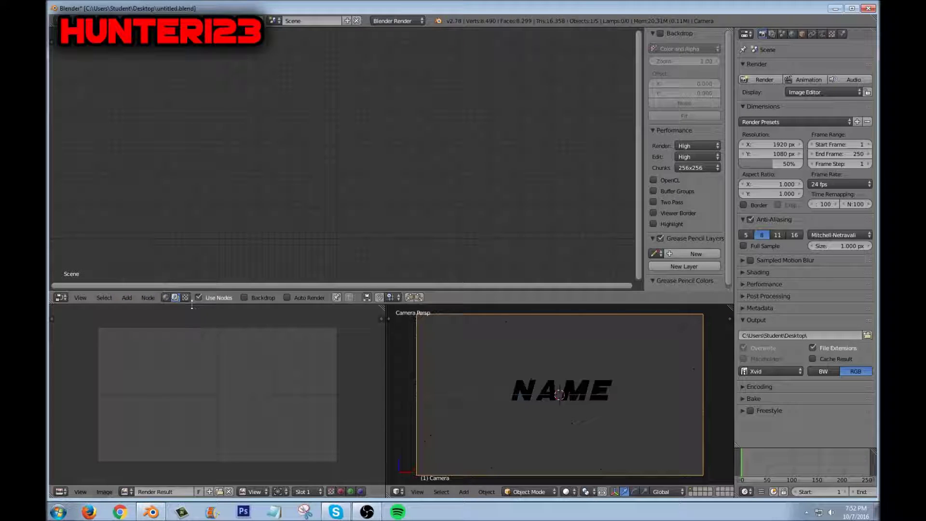
click(128, 297)
mouse_move(139, 279)
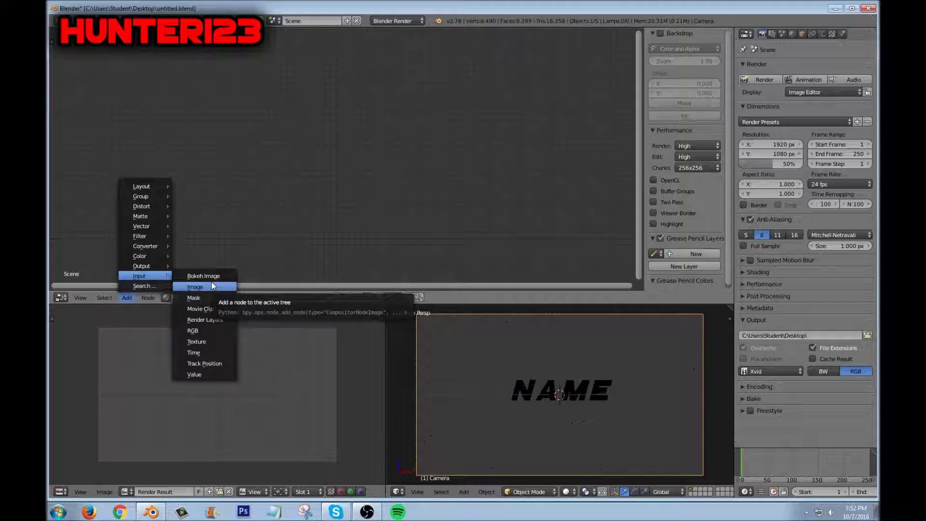
click(213, 319)
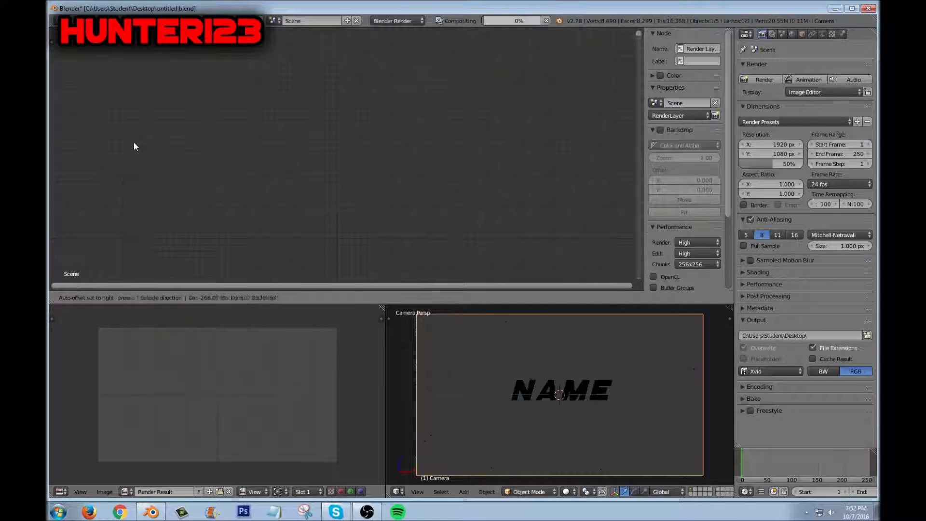
click(83, 90)
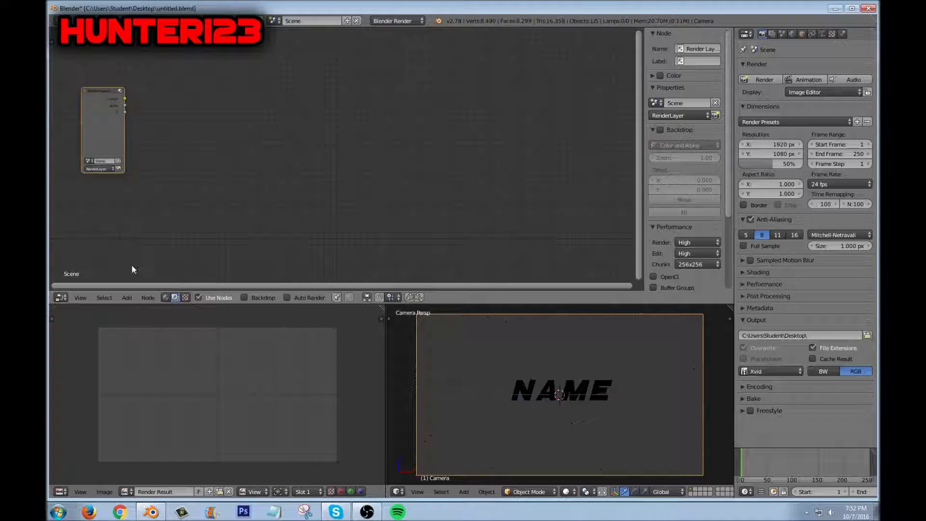
Add a Composite output node to the right, discarding an accidental File Output node
click(125, 298)
mouse_move(137, 267)
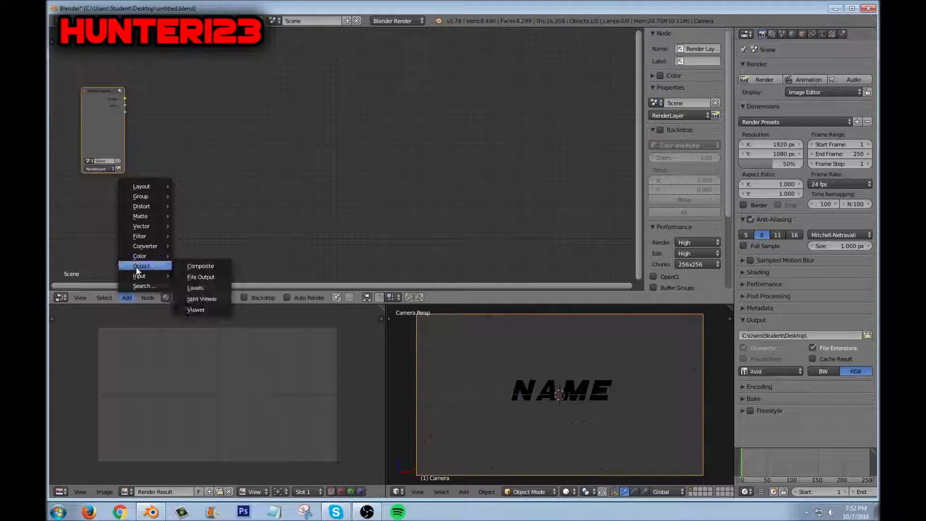
click(206, 278)
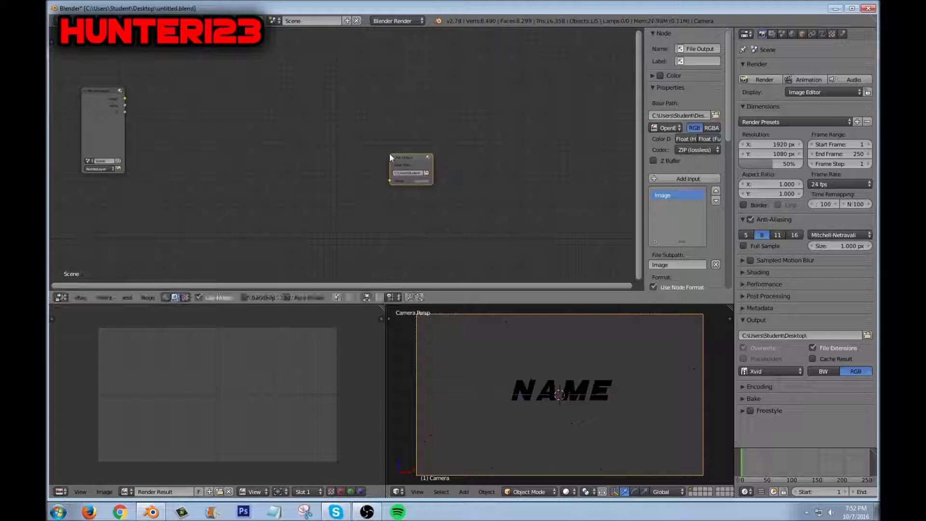
click(391, 153)
key(x)
click(126, 297)
mouse_move(142, 266)
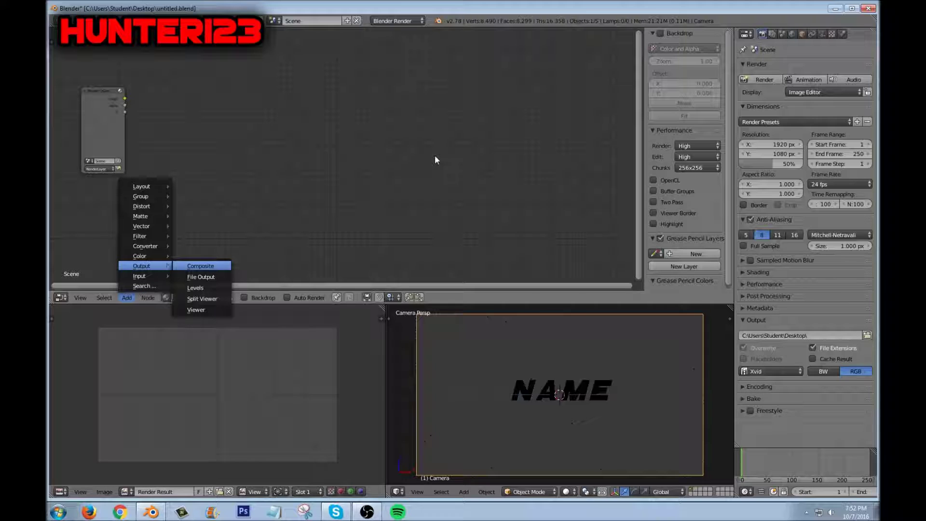
key(Return)
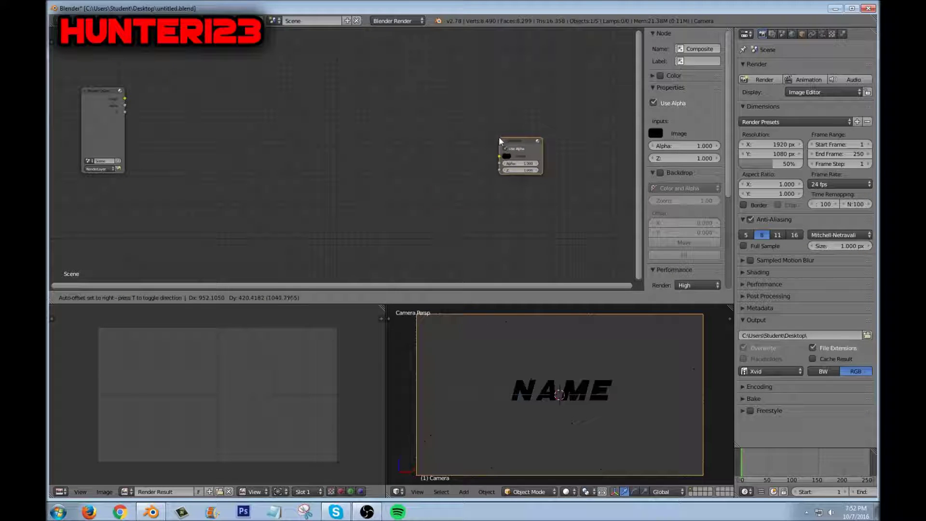
click(528, 126)
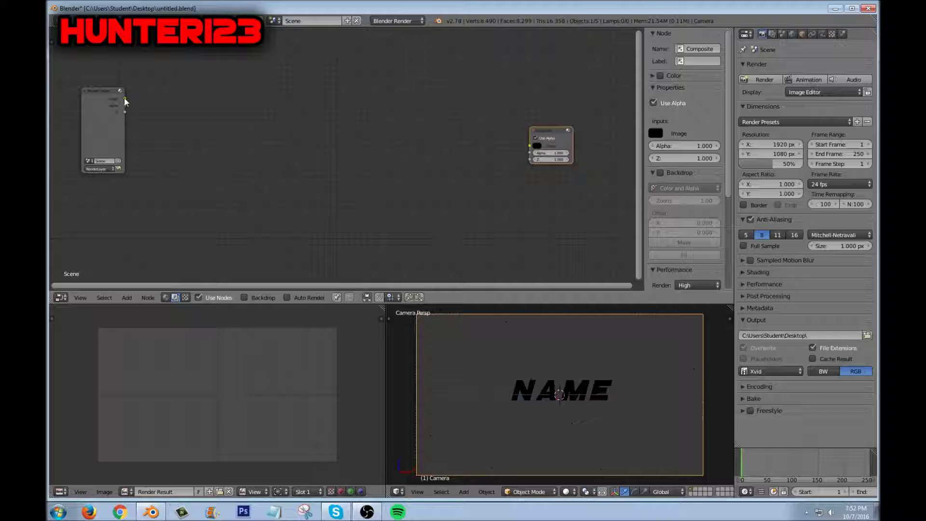
Link the Render Layers Image output to the Composite Image input and reposition the node
drag(125, 98, 588, 122)
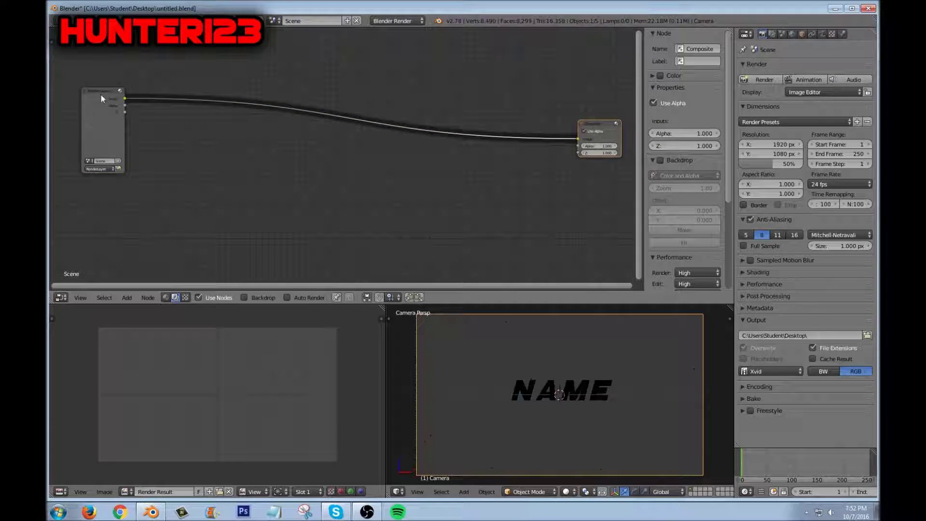
drag(101, 95, 80, 94)
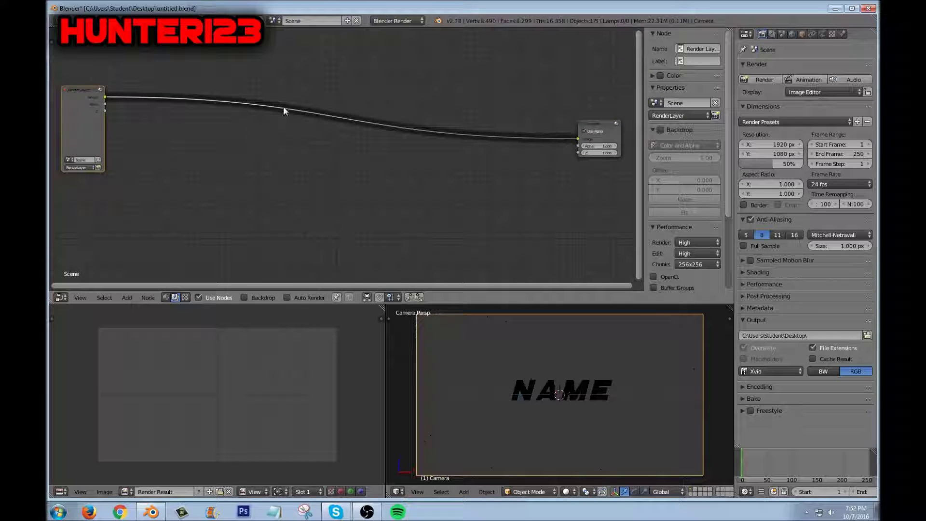
drag(89, 102, 95, 93)
Duplicate the Render Layers node below the original and set its scene to Smoke
key(shift+d)
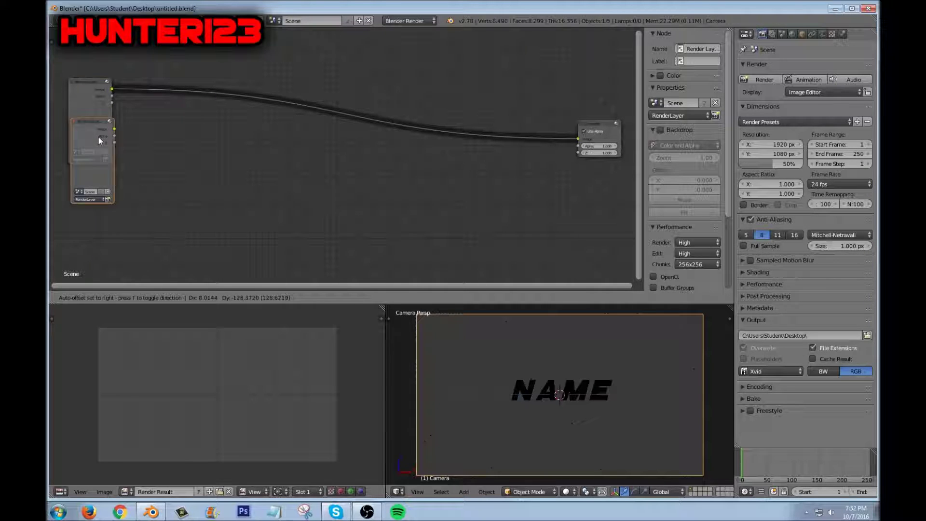
click(94, 184)
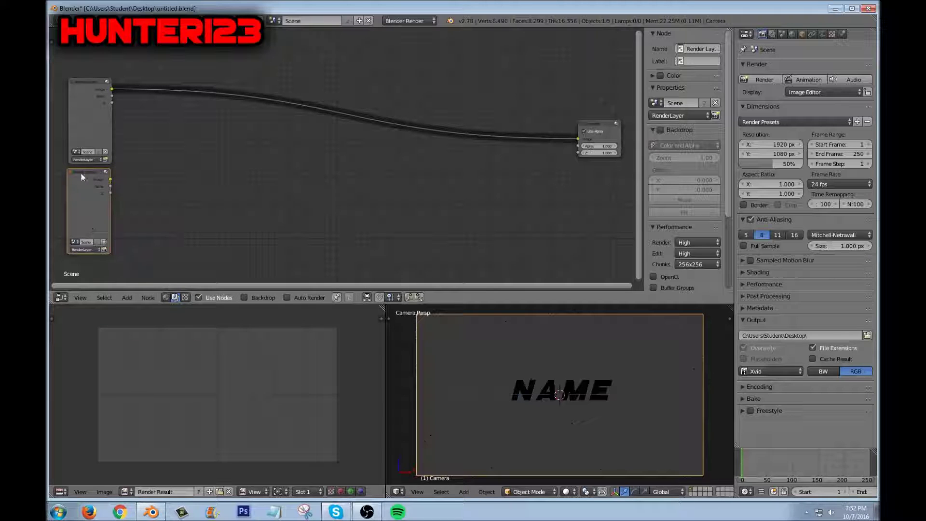
click(78, 242)
click(88, 257)
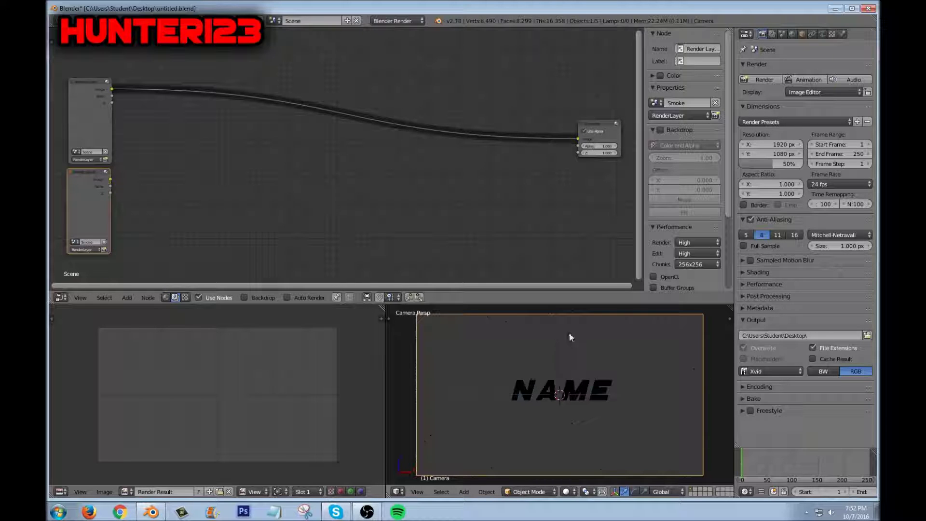
Briefly switch to the Smoke scene, then back to the main Scene
click(274, 21)
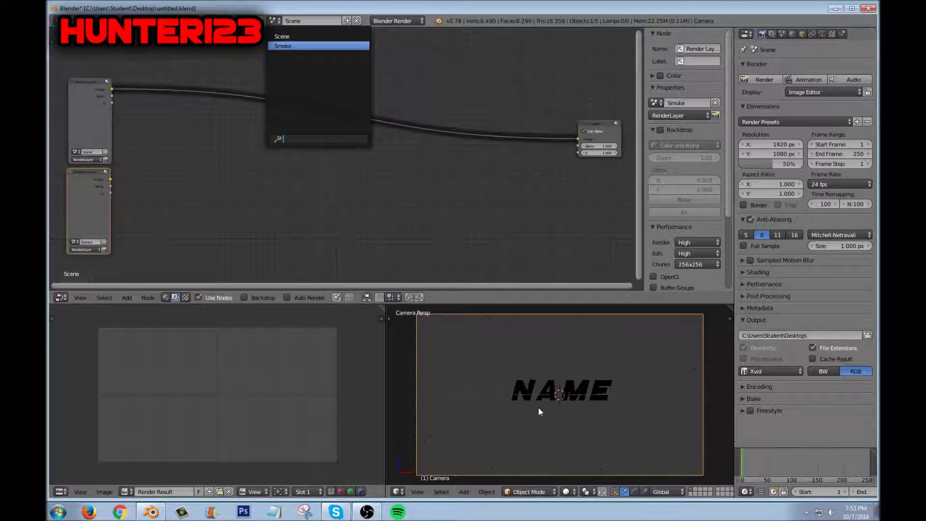
click(282, 45)
click(274, 20)
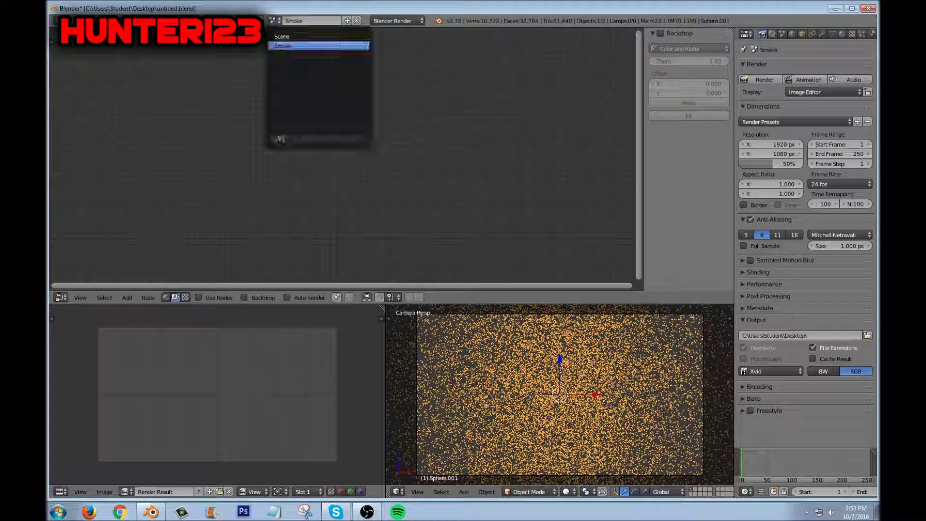
click(283, 46)
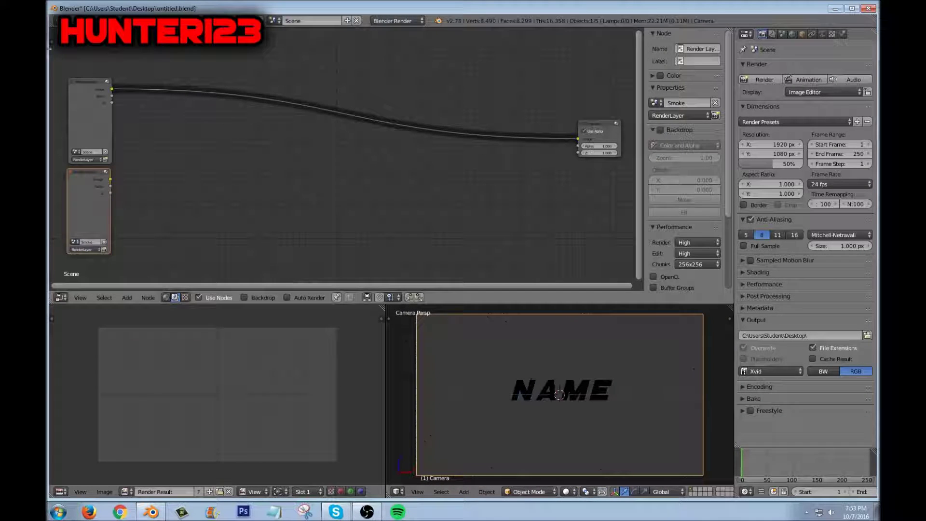
Insert an Alpha Over node into the Render Layers–Composite link and position it
click(127, 298)
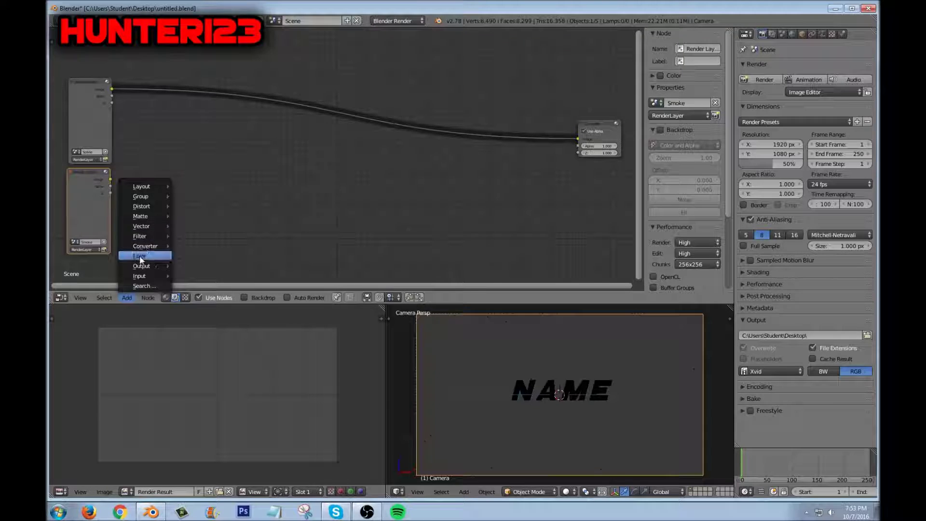
mouse_move(140, 256)
click(222, 256)
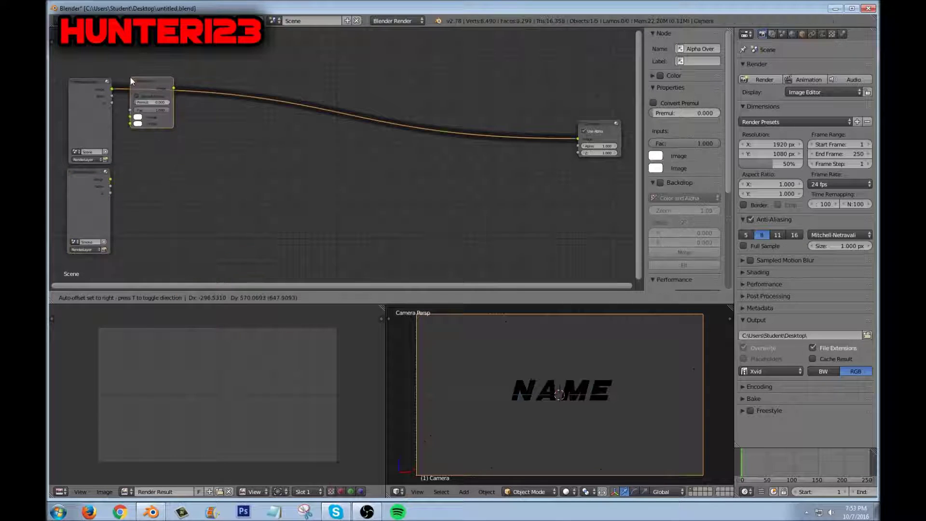
click(138, 80)
click(127, 298)
mouse_move(147, 260)
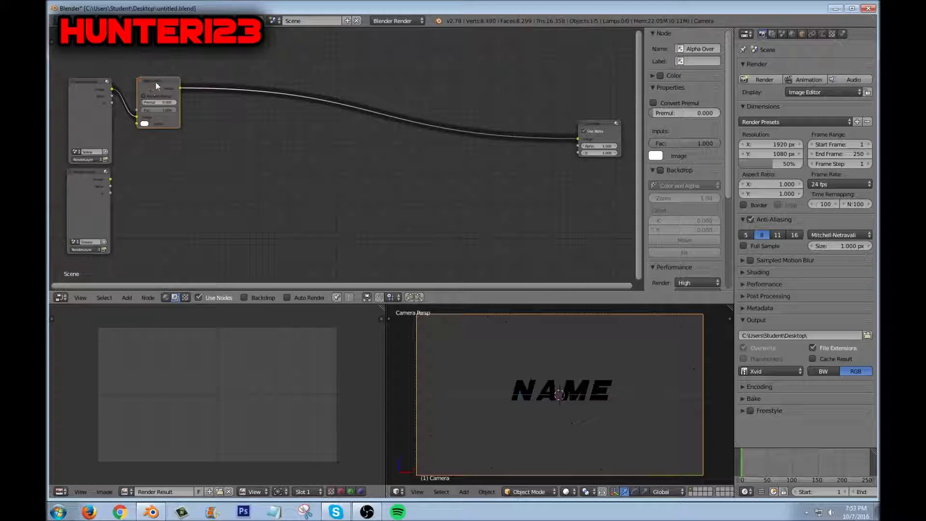
drag(155, 86, 173, 89)
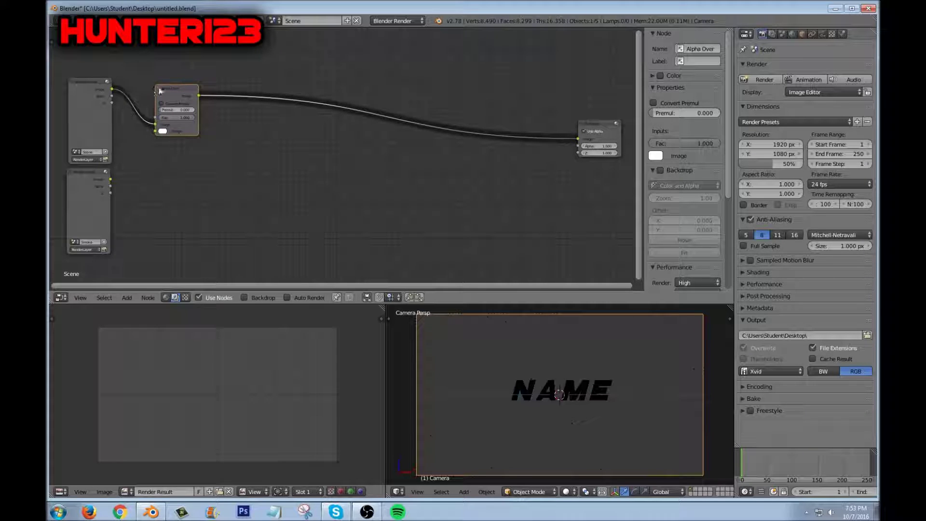
mouse_move(168, 91)
mouse_down()
mouse_move(170, 102)
mouse_move(169, 94)
mouse_up()
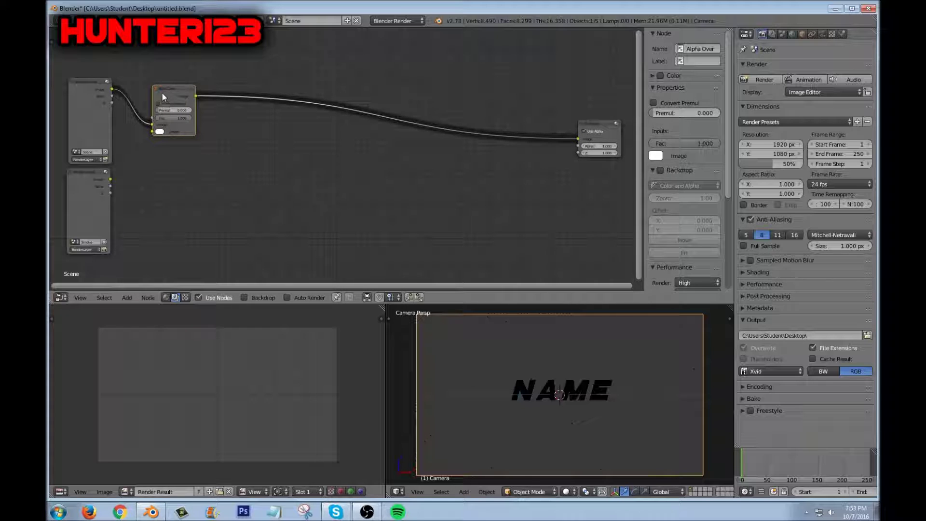
Connect the Smoke Render Layers Image to the Alpha Over's second Image input
mouse_move(90, 174)
mouse_down()
mouse_move(228, 130)
mouse_move(233, 99)
mouse_move(77, 178)
mouse_move(88, 173)
mouse_up()
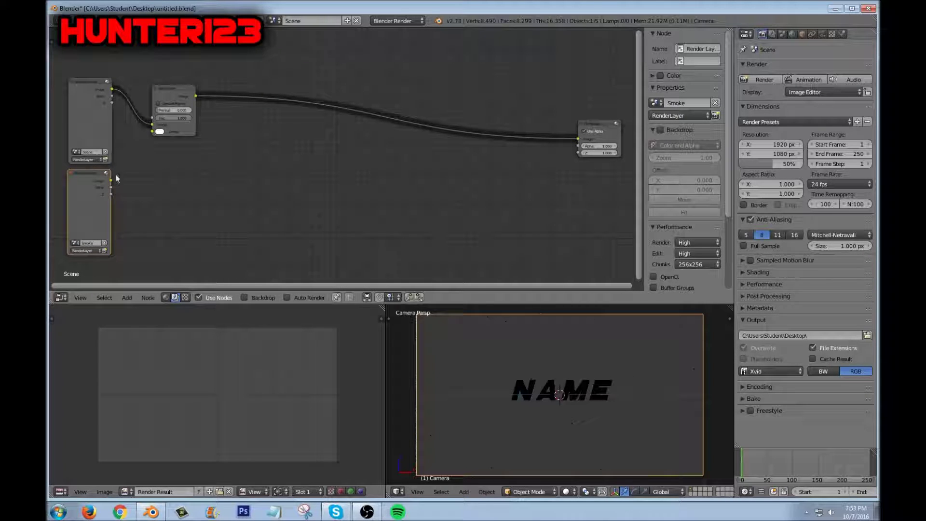
drag(112, 182, 152, 129)
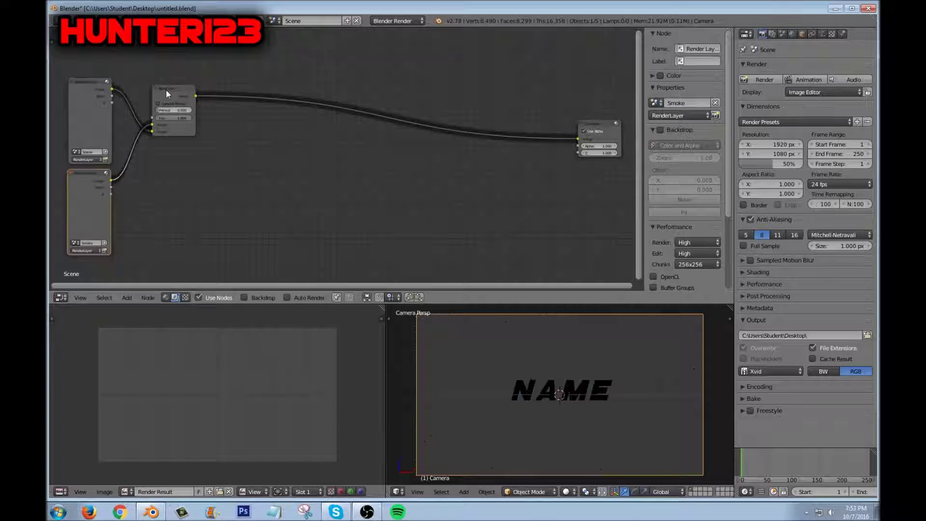
drag(166, 90, 153, 92)
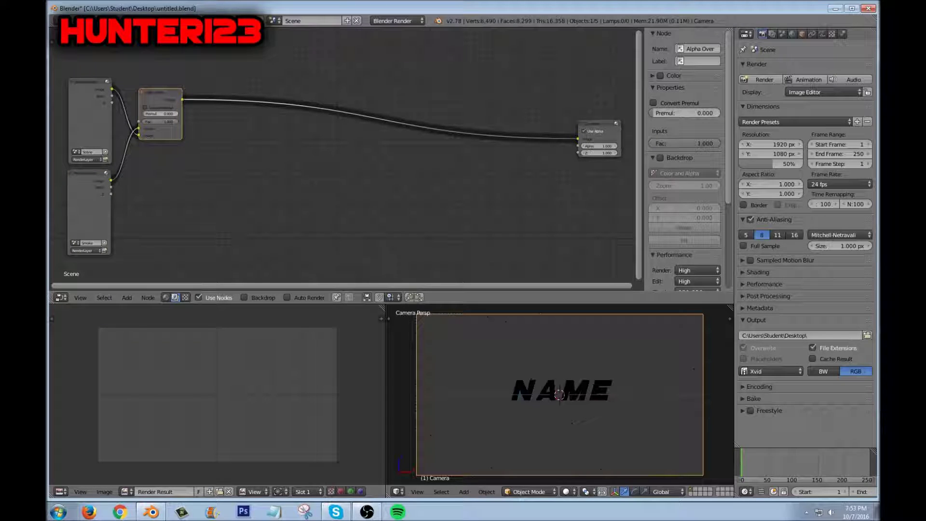
click(99, 21)
Render the current frame, then scale the star sphere down
click(116, 38)
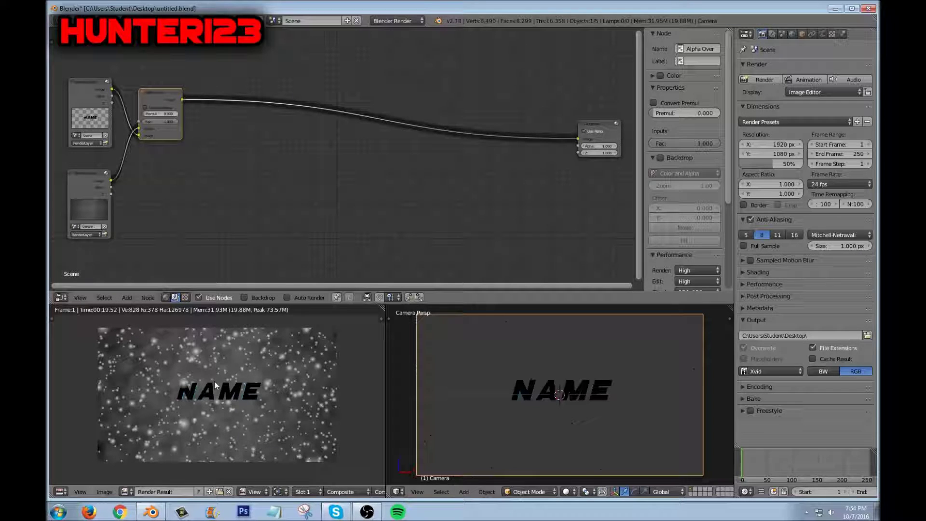
right_click(526, 341)
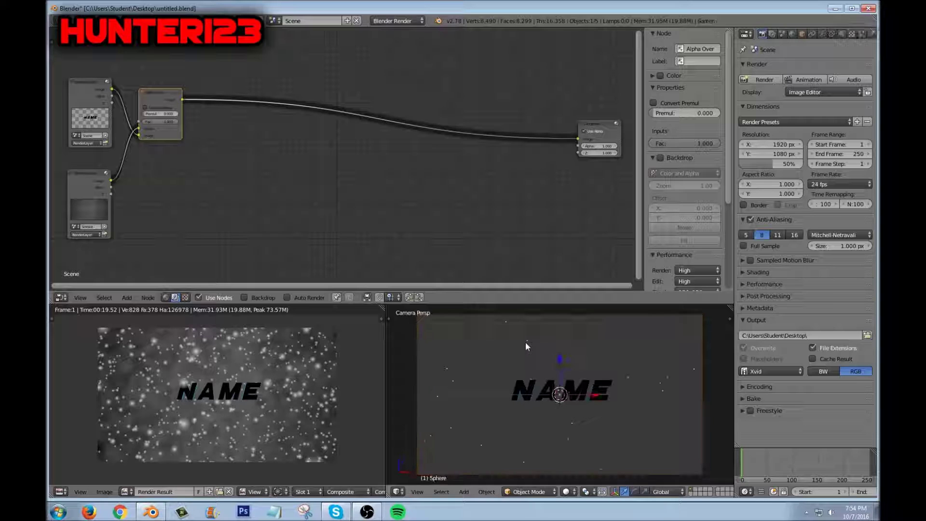
key(s)
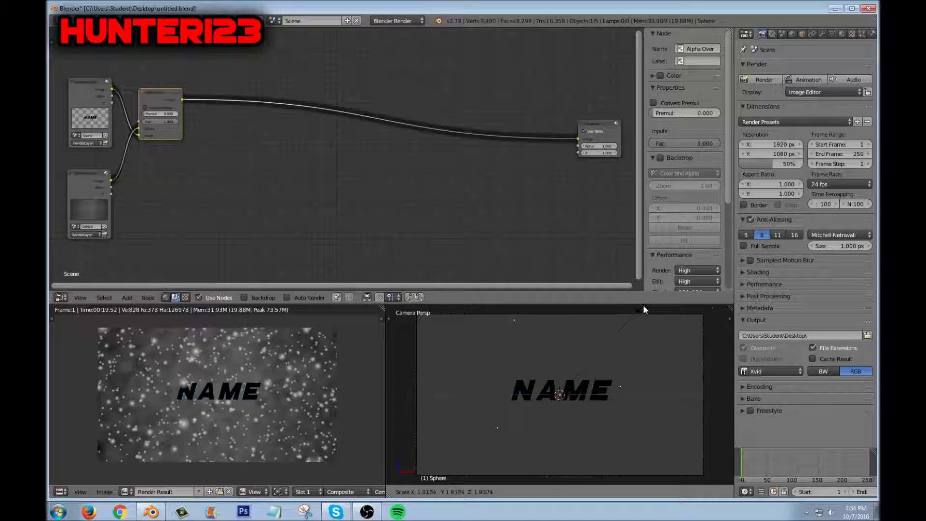
click(649, 320)
Select the camera and render the NAME scene again via Render Image
right_click(704, 366)
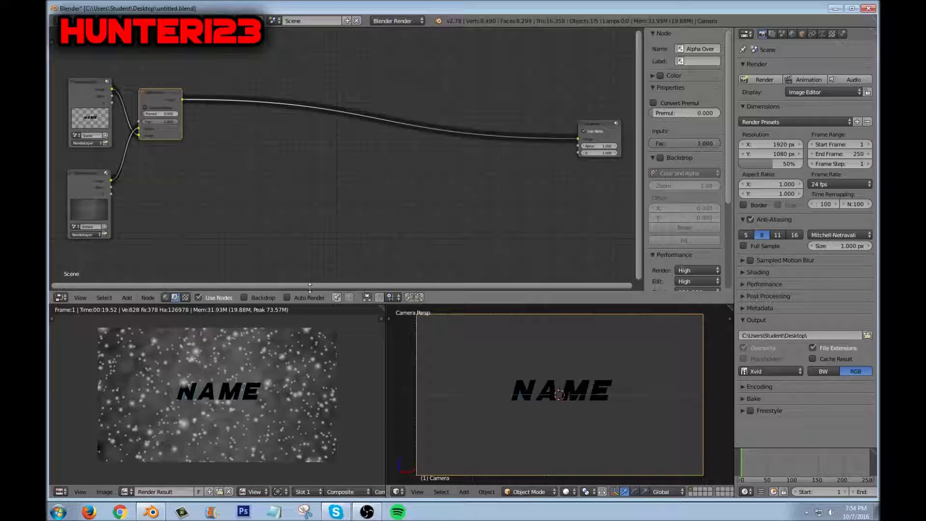
click(97, 20)
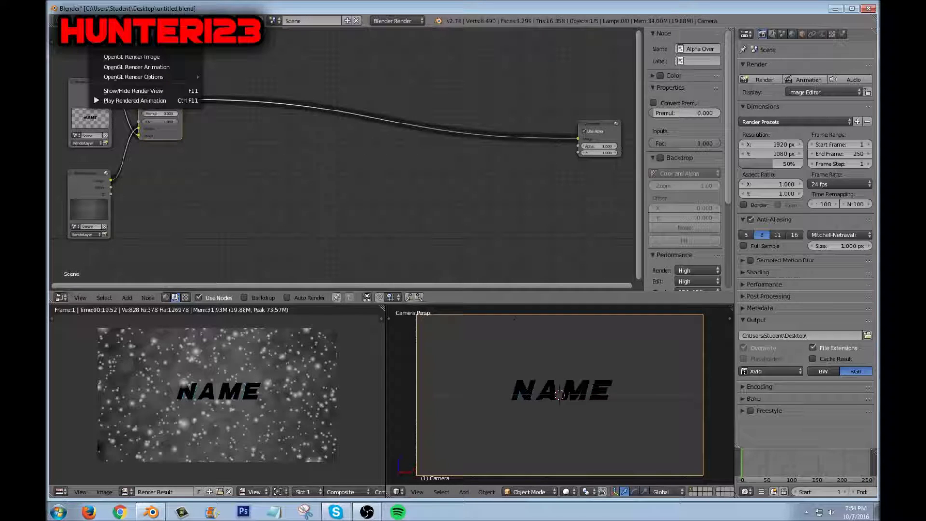
click(130, 67)
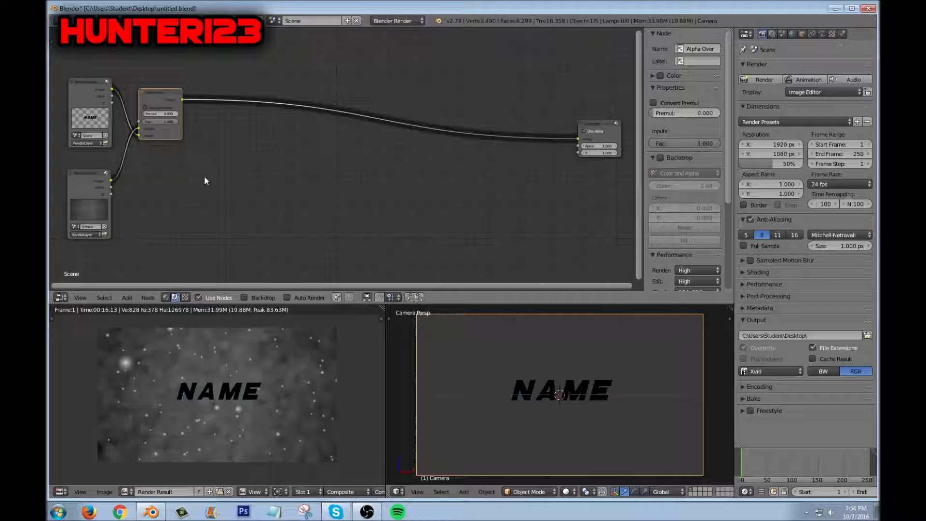
Add a Box Mask node below Alpha Over with width 1.1 and height 0.4
drag(155, 93, 147, 108)
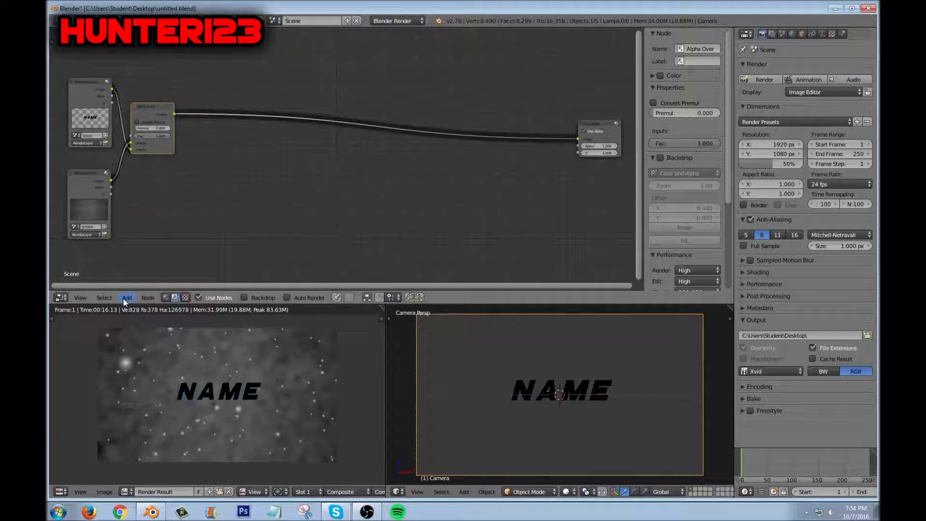
click(124, 297)
mouse_move(145, 220)
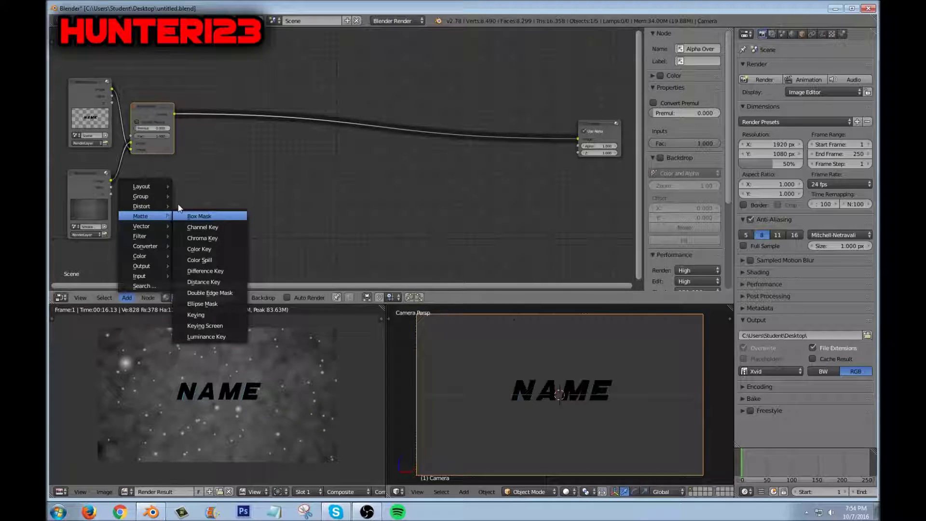
click(199, 216)
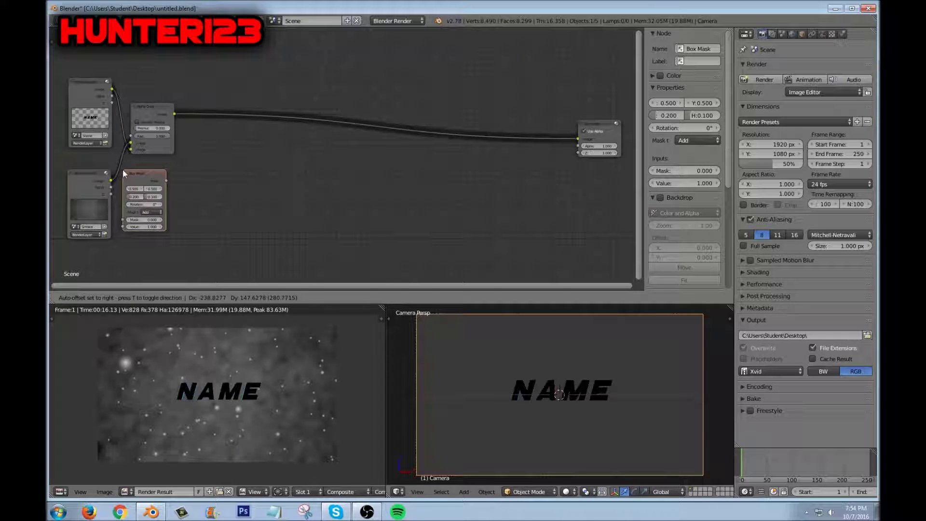
click(122, 169)
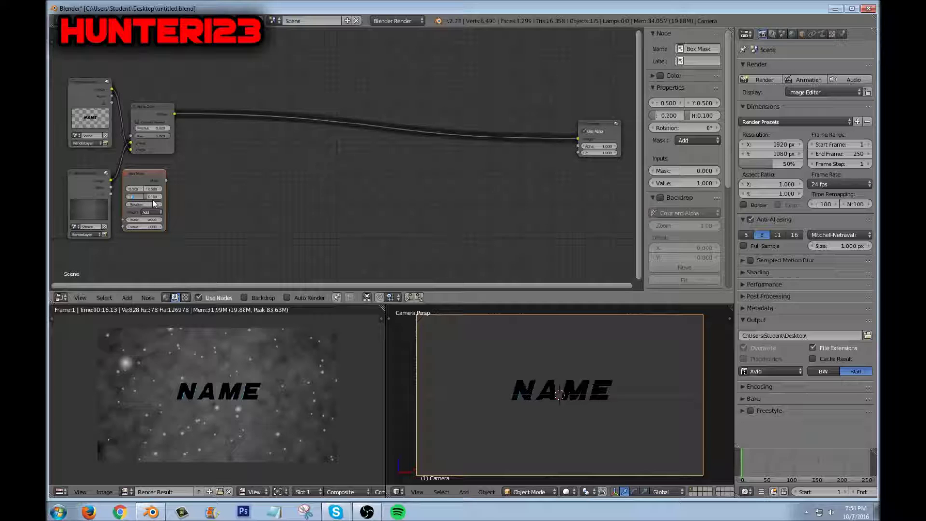
text(1.1)
key(Return)
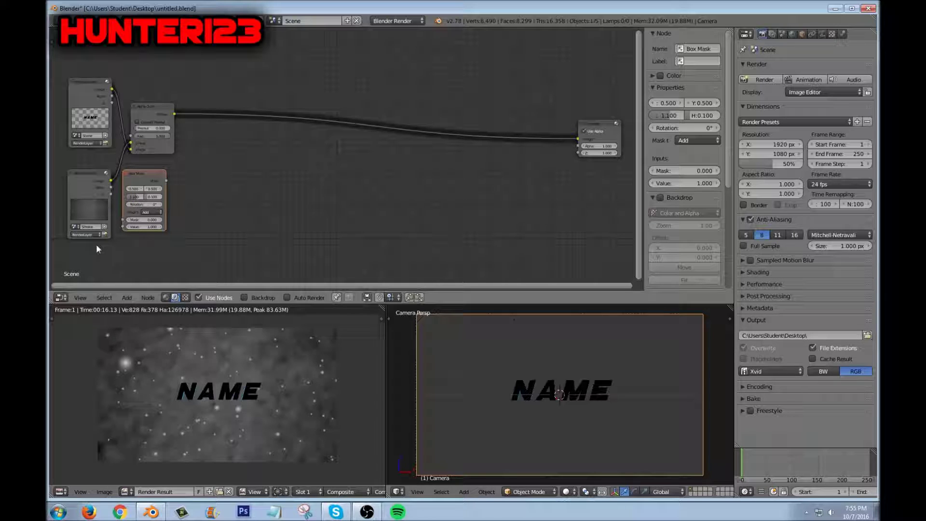
click(152, 196)
text(0.4)
key(Return)
Insert a Multiply Mix node before Composite and feed the Box Mask into it
click(127, 298)
mouse_move(140, 256)
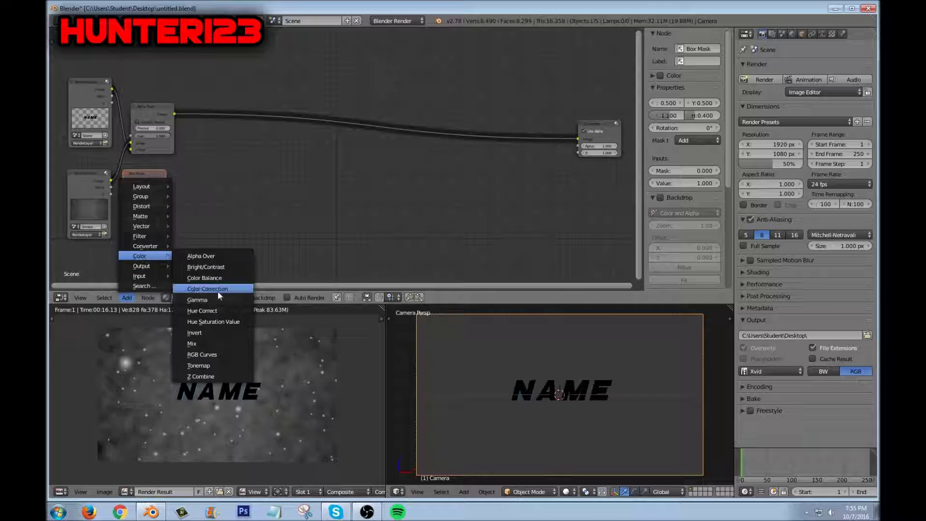
click(209, 344)
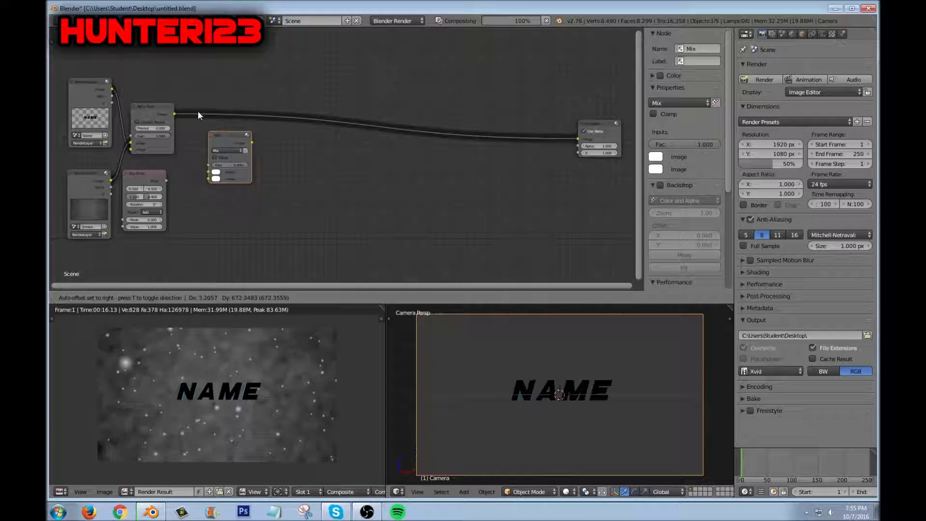
click(190, 100)
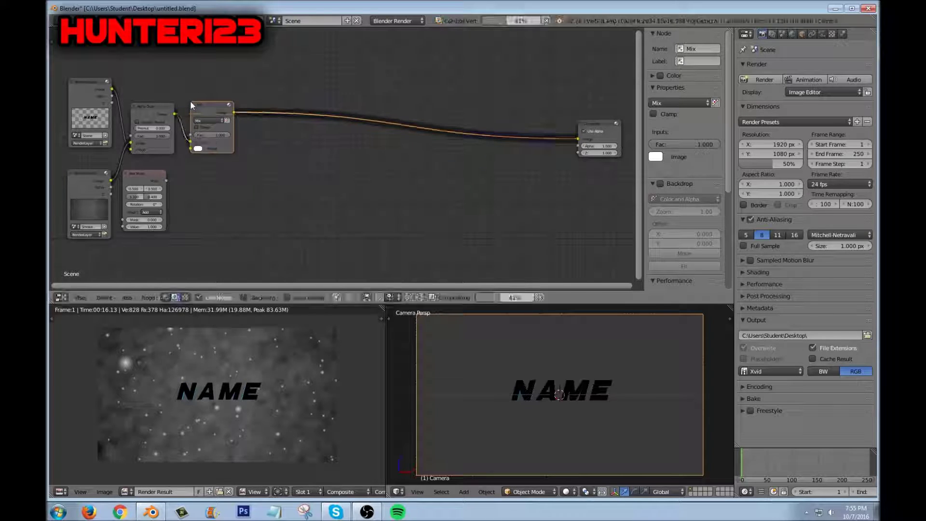
click(217, 120)
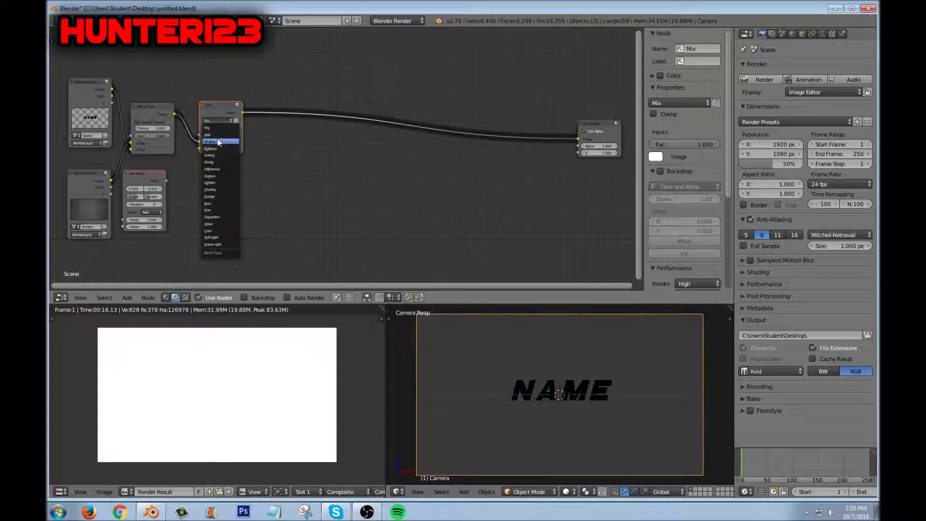
click(219, 142)
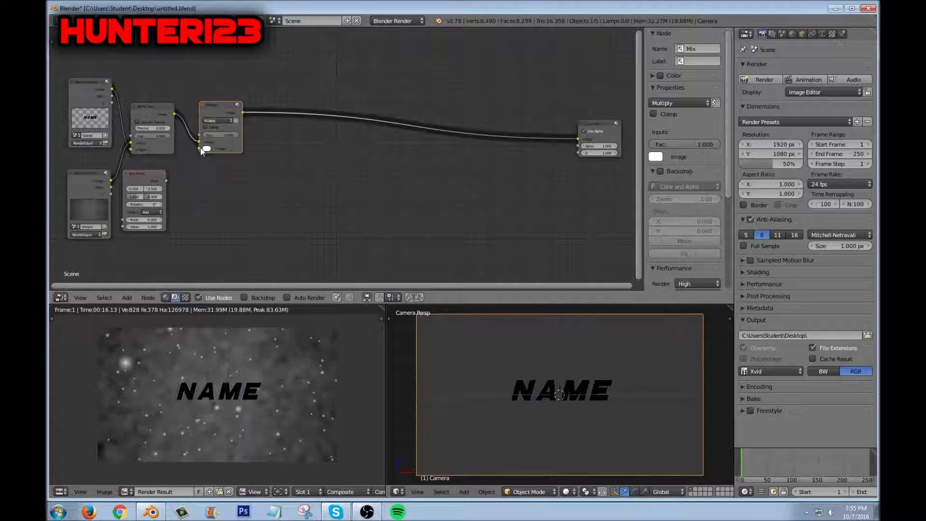
drag(167, 180, 199, 150)
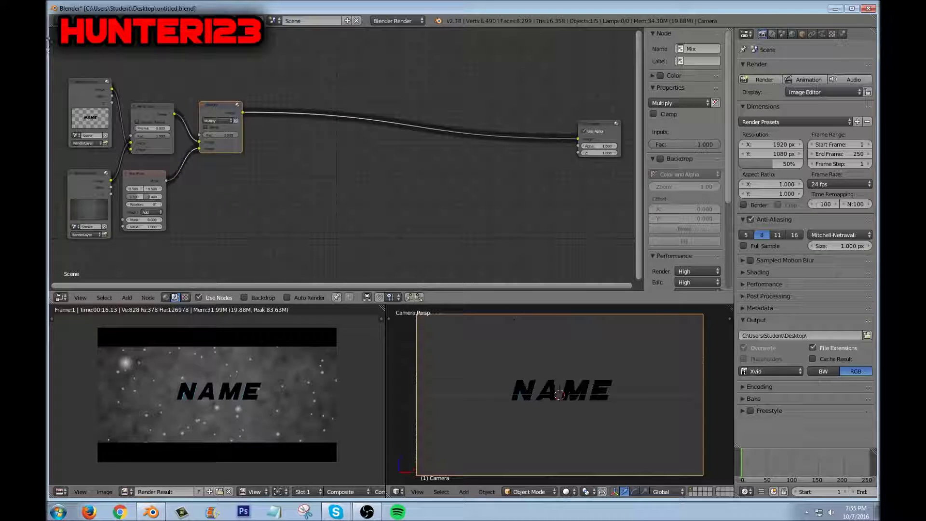
click(75, 21)
Shift the Multiply node left and duplicate it onto the link before Composite
drag(218, 103, 212, 105)
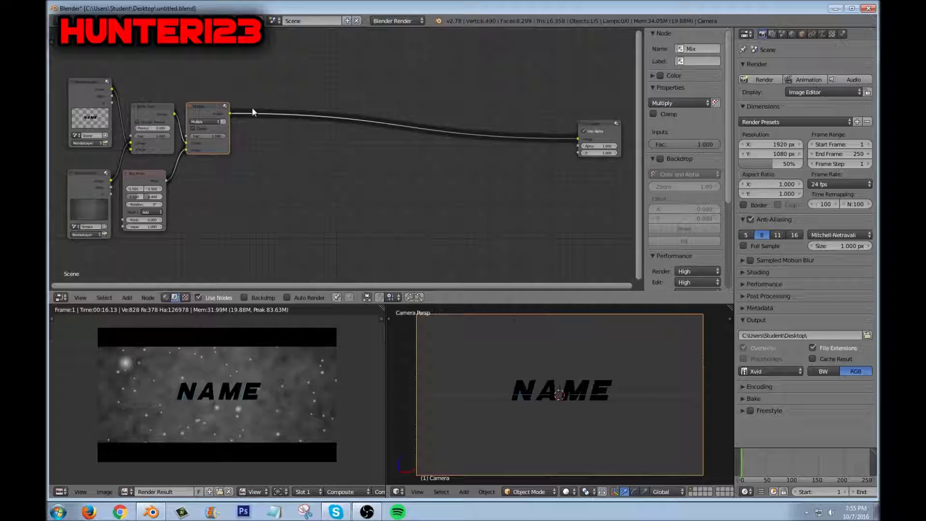
key(shift+d)
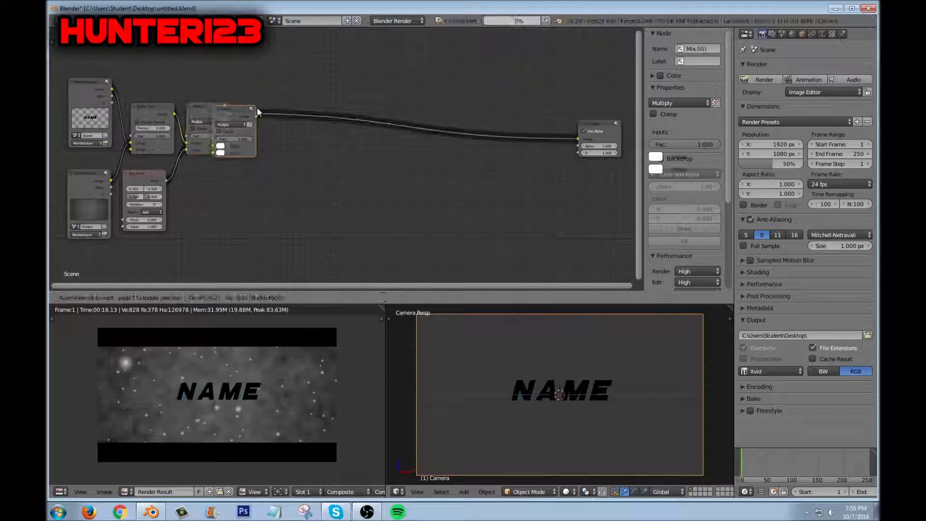
click(277, 103)
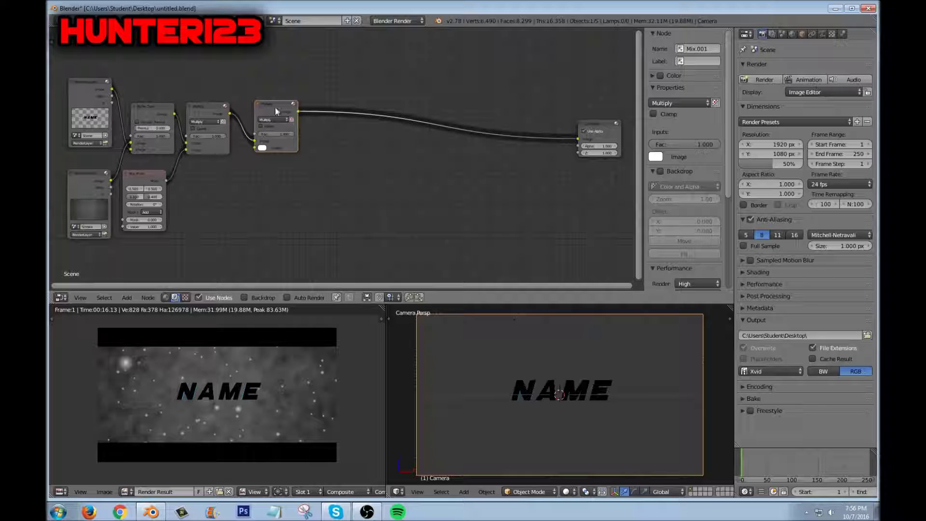
Add an Image input node below the first Multiply node
click(127, 297)
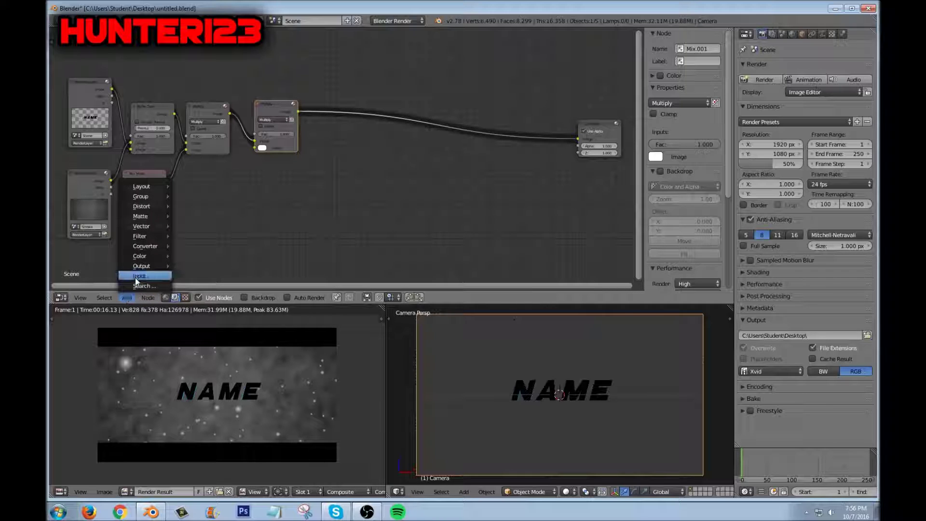
mouse_move(153, 280)
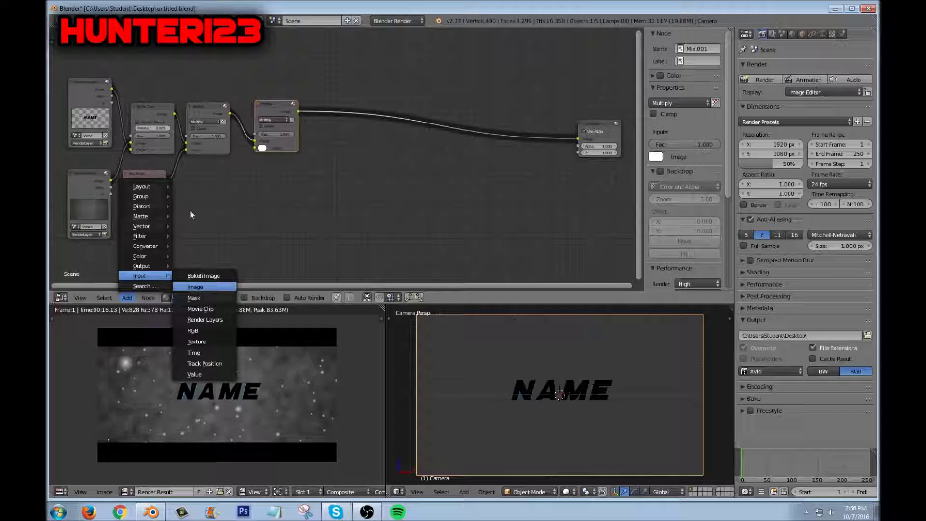
click(195, 287)
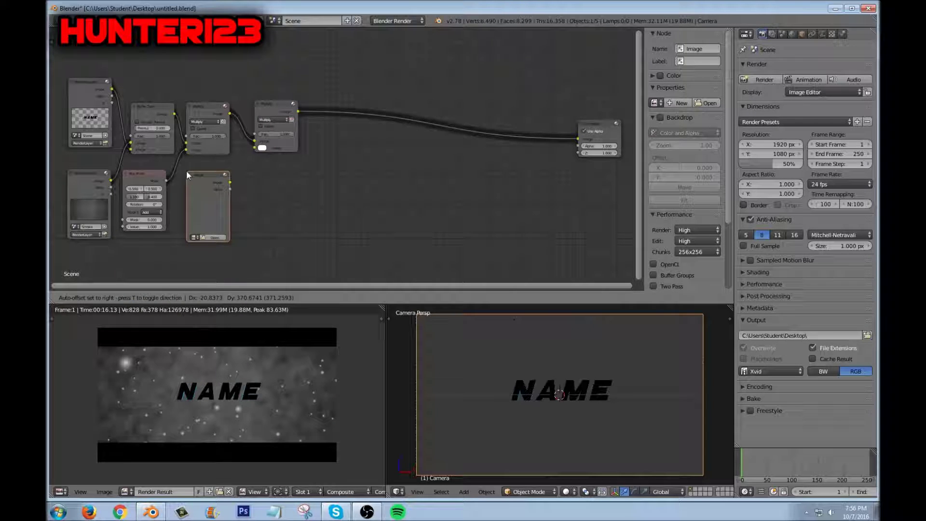
click(187, 170)
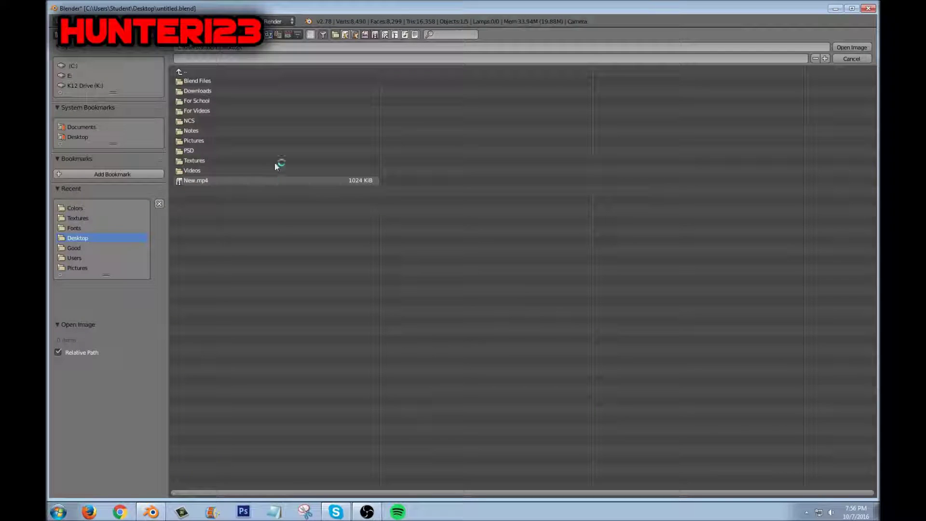
Load gradient.jpg from the Textures folder into the Image node
click(268, 158)
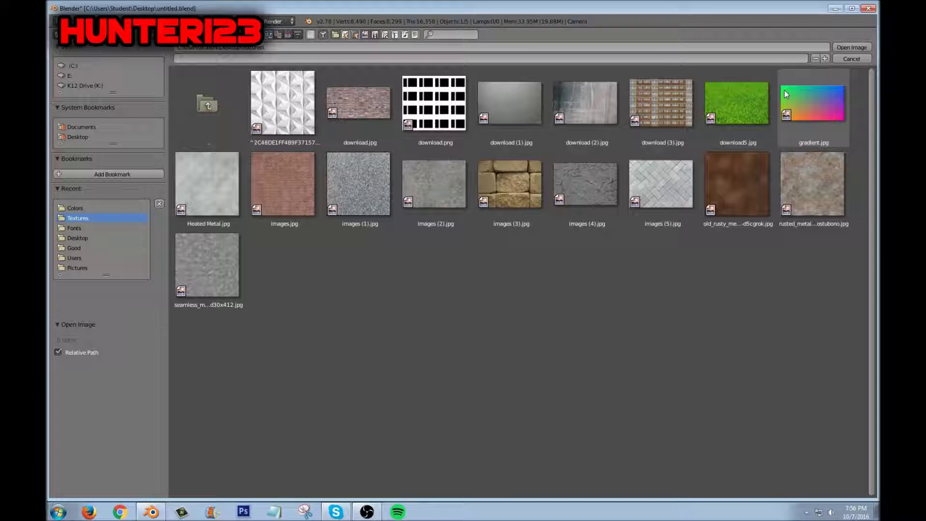
click(808, 109)
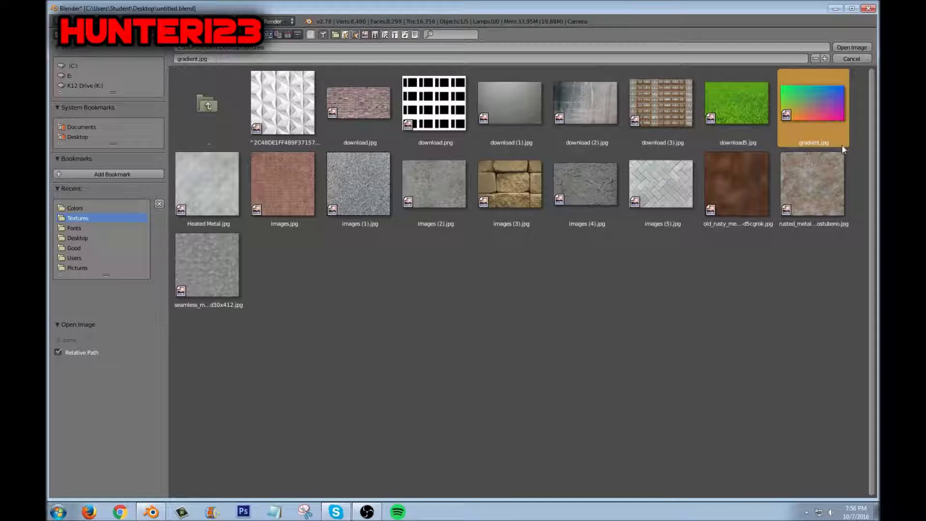
click(847, 48)
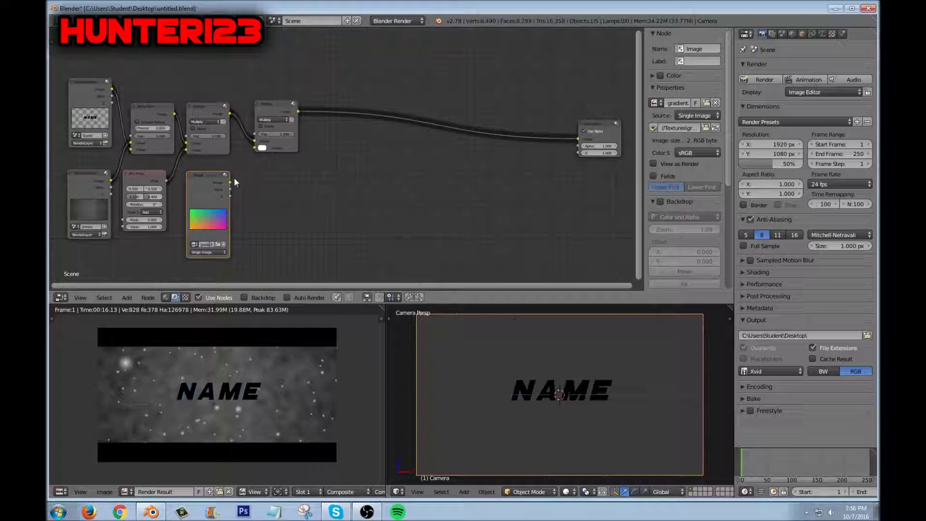
Wire the gradient image into the second Mix node and set its blend mode to Color
drag(230, 182, 258, 153)
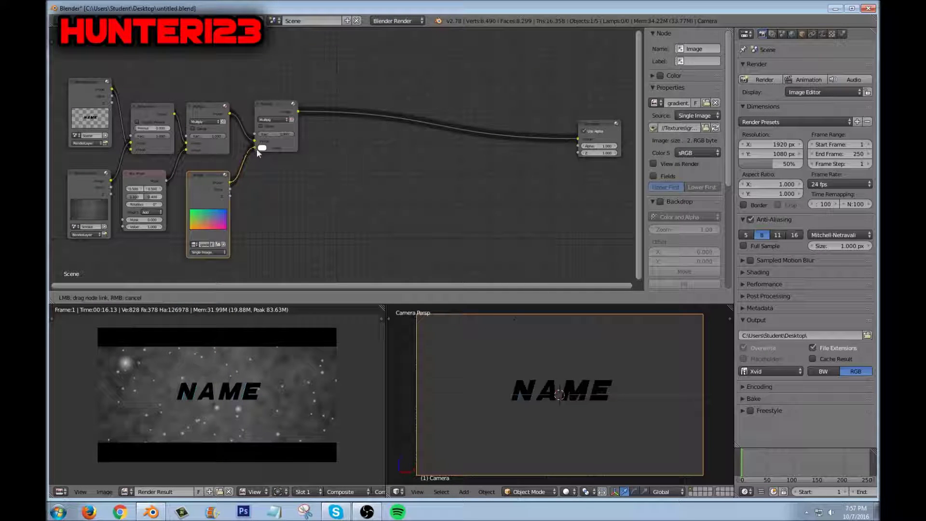
drag(283, 100, 270, 102)
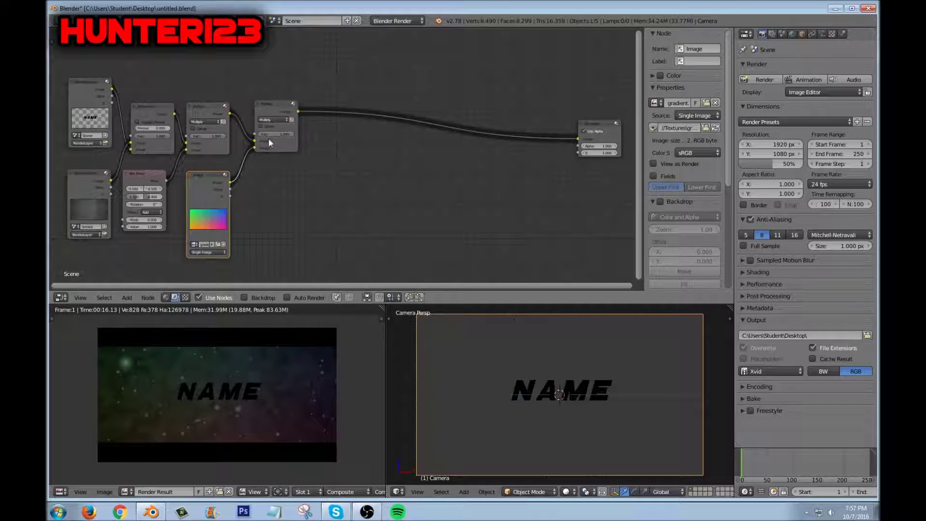
click(270, 120)
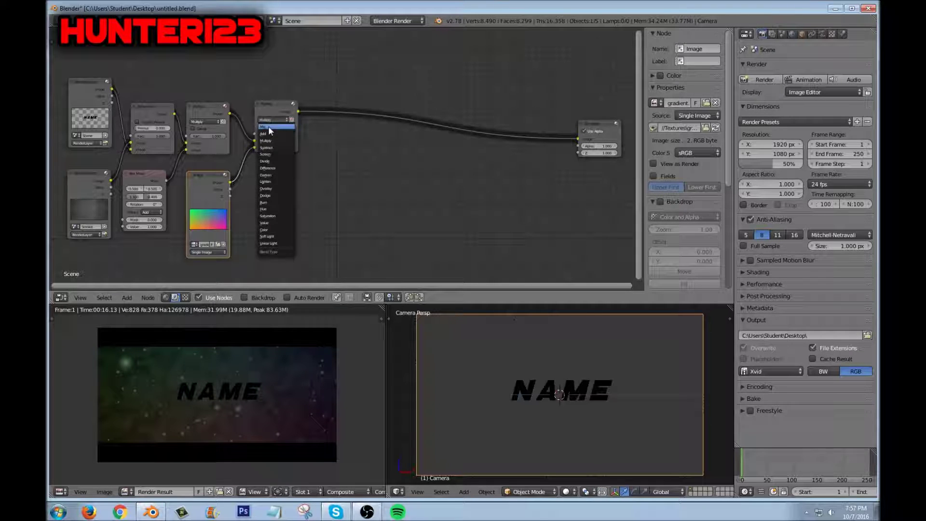
click(268, 126)
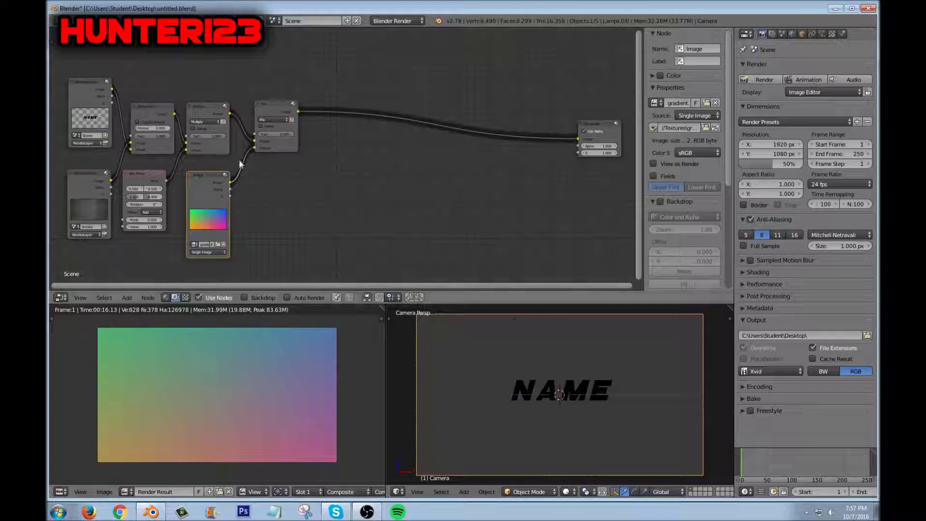
click(270, 119)
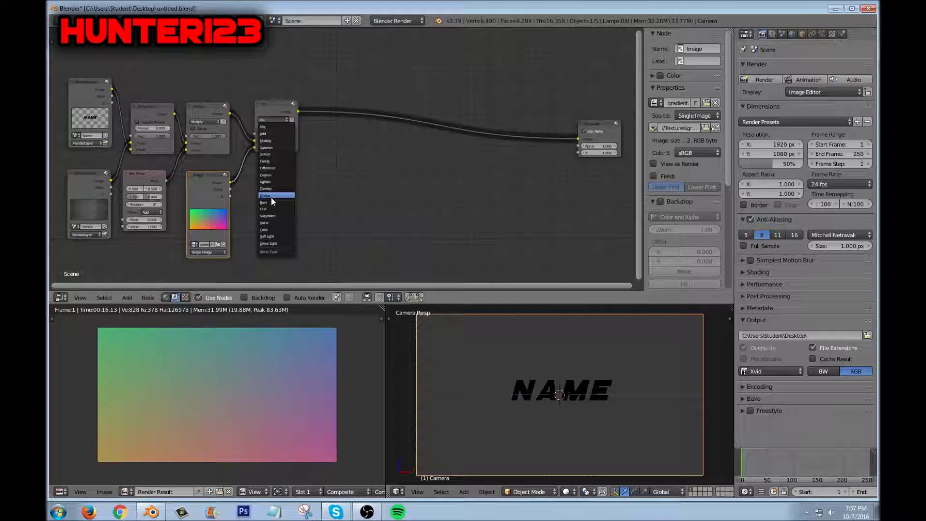
click(273, 230)
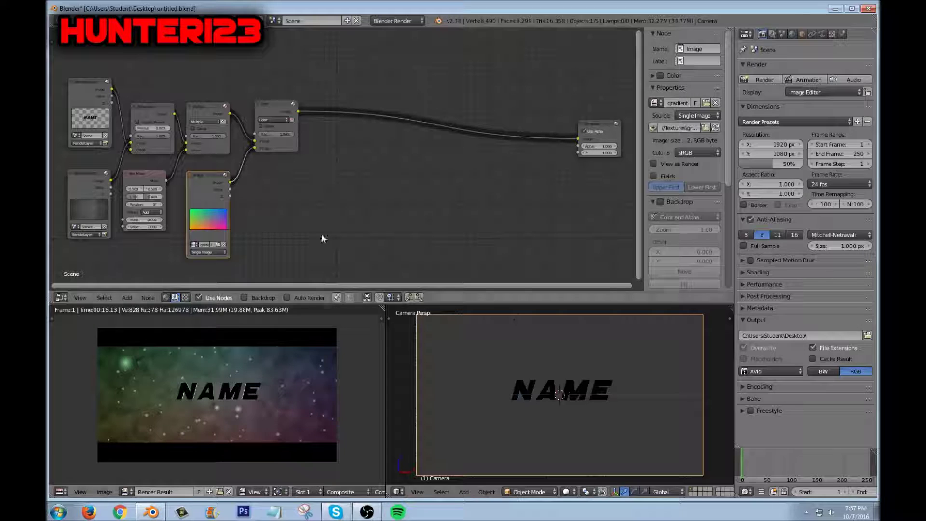
click(274, 103)
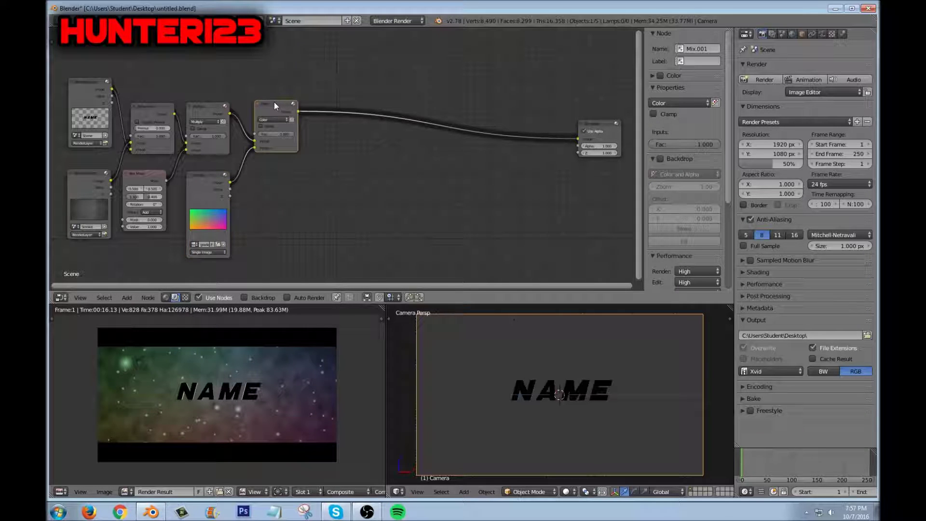
Duplicate the Mix node before Composite and connect a copy of the gradient image to it
key(shift+d)
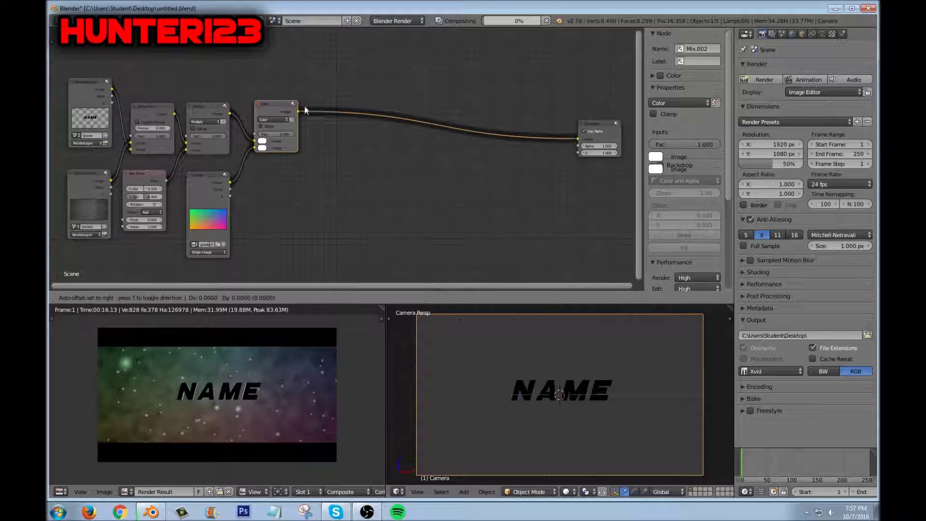
click(342, 101)
click(202, 173)
key(shift+d)
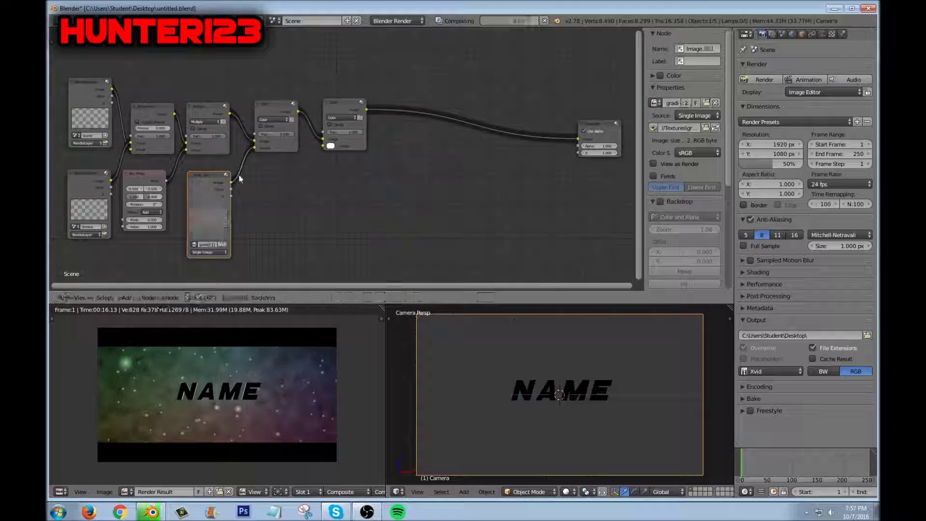
click(300, 176)
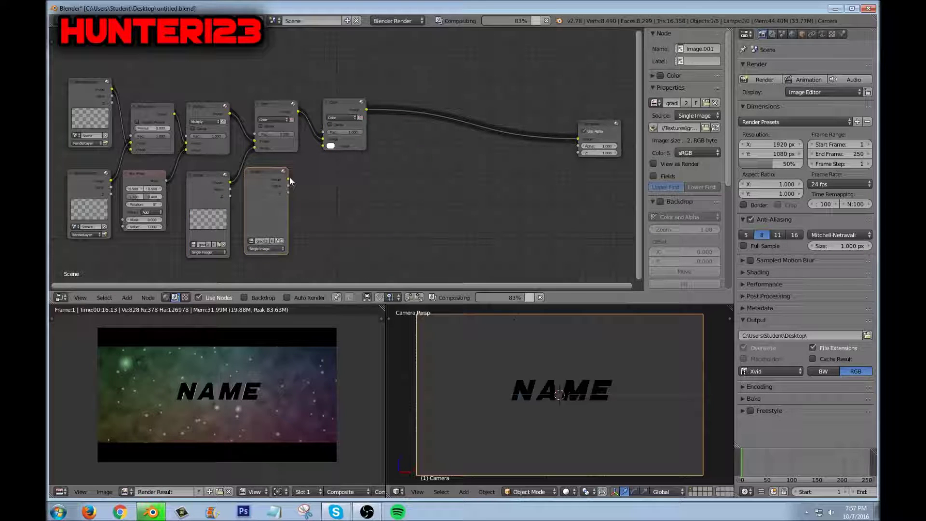
drag(287, 179, 326, 140)
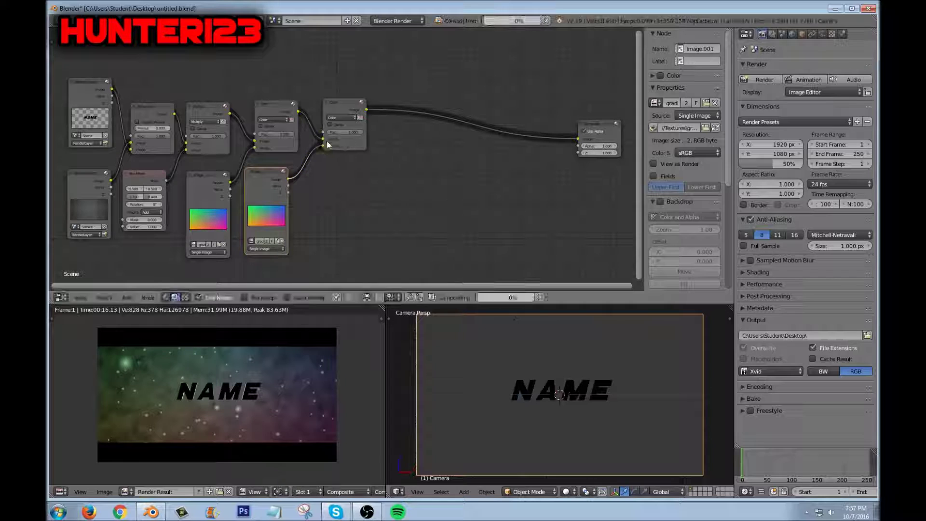
Set the third Mix node's blend mode to Overlay for vivid rainbow colours
click(340, 119)
click(340, 204)
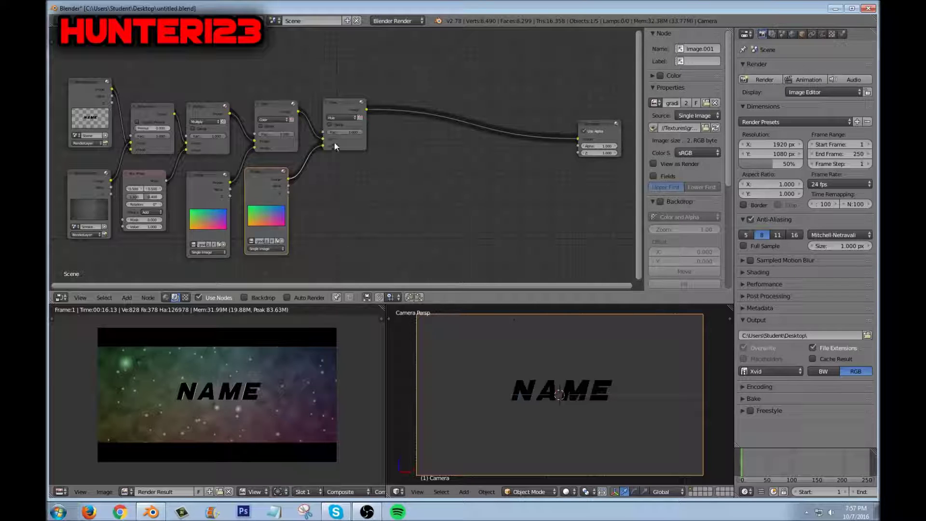
click(338, 118)
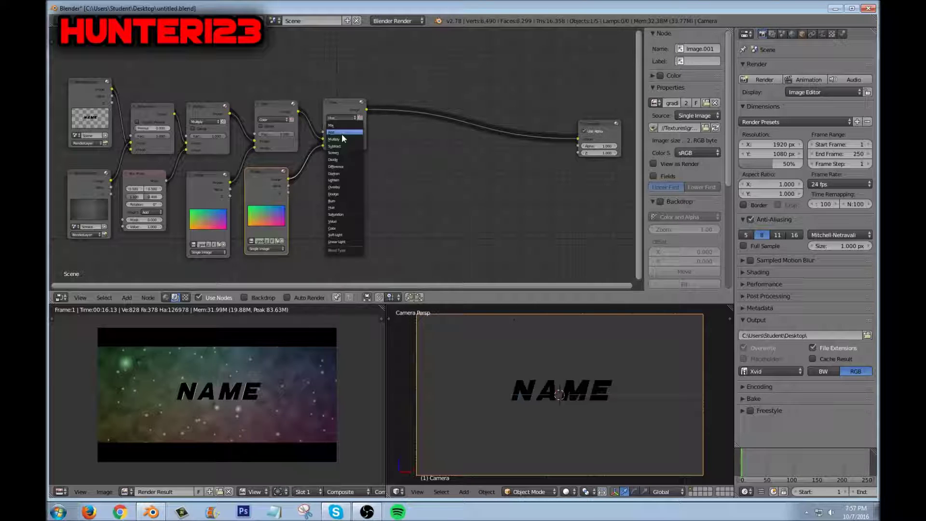
click(343, 140)
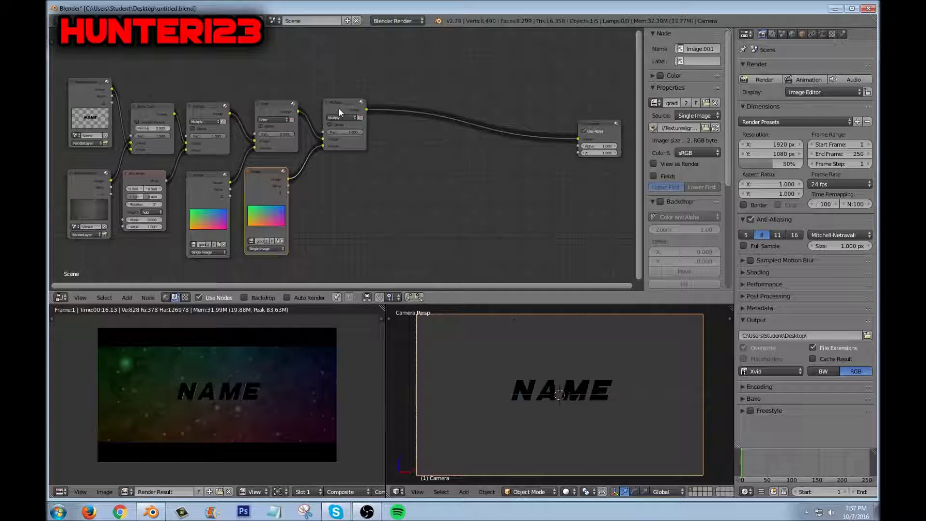
click(344, 117)
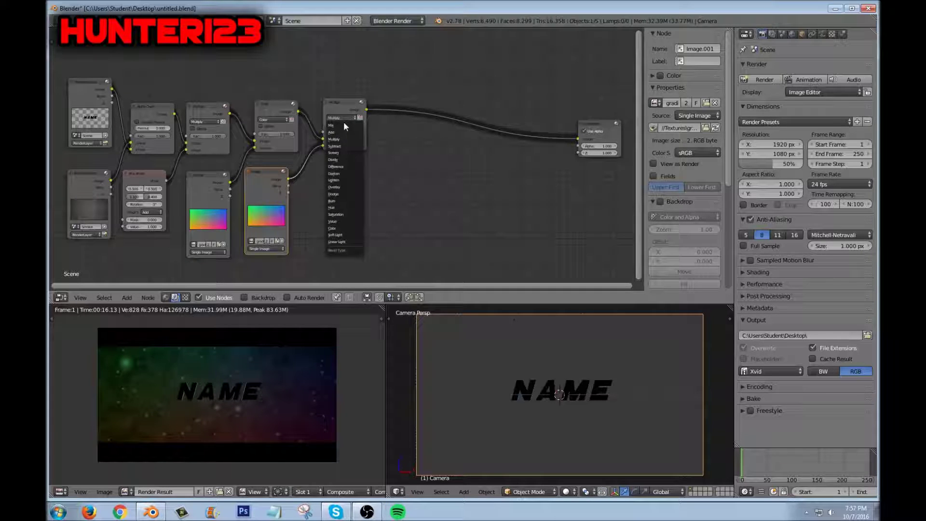
click(339, 187)
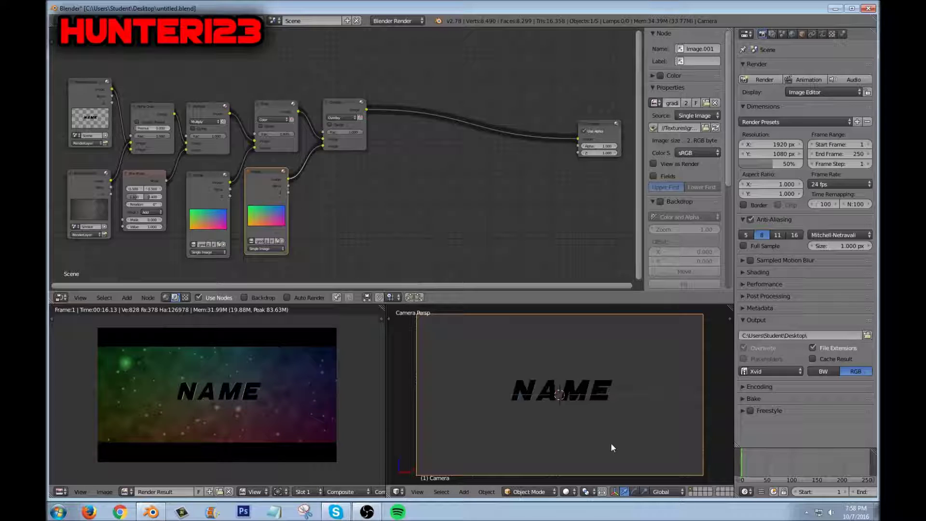
middle_drag(611, 441, 578, 383)
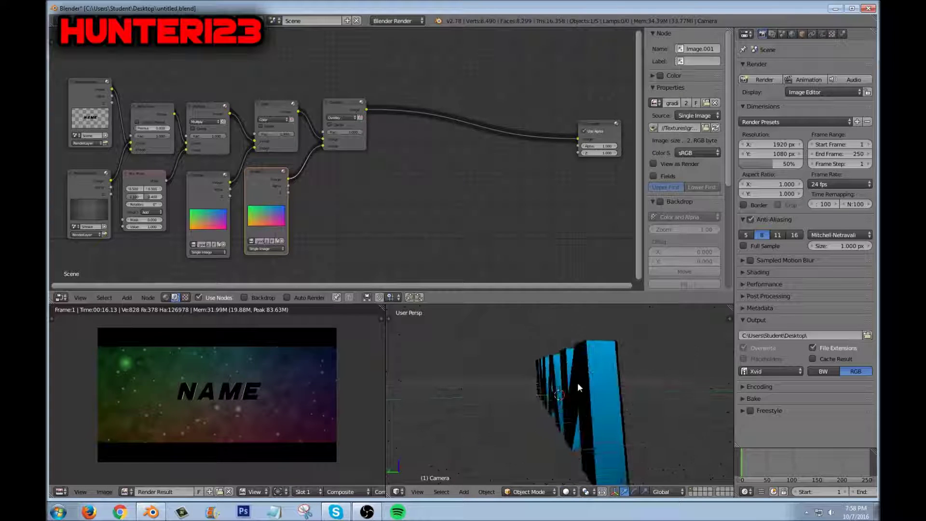
Select the Text.001 letters and make their blue material Shadeless
right_click(574, 380)
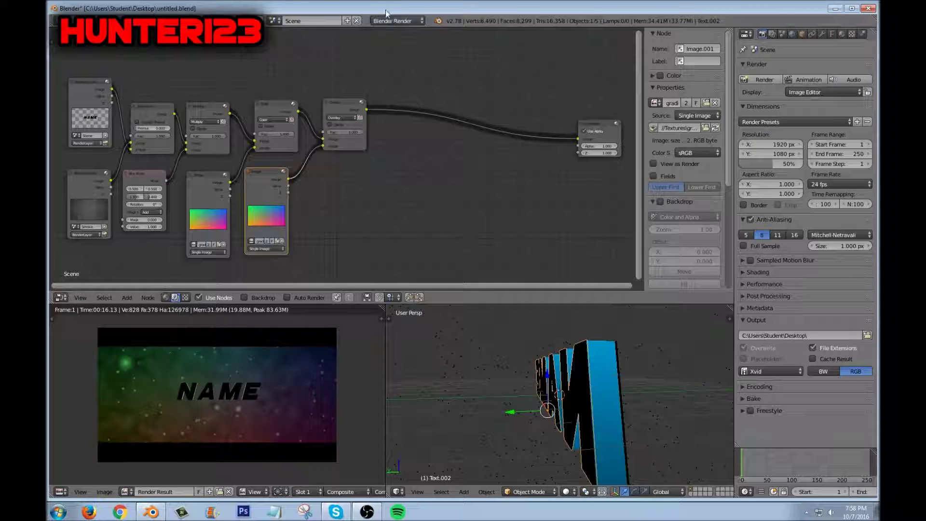
middle_drag(541, 396, 513, 383)
right_click(509, 383)
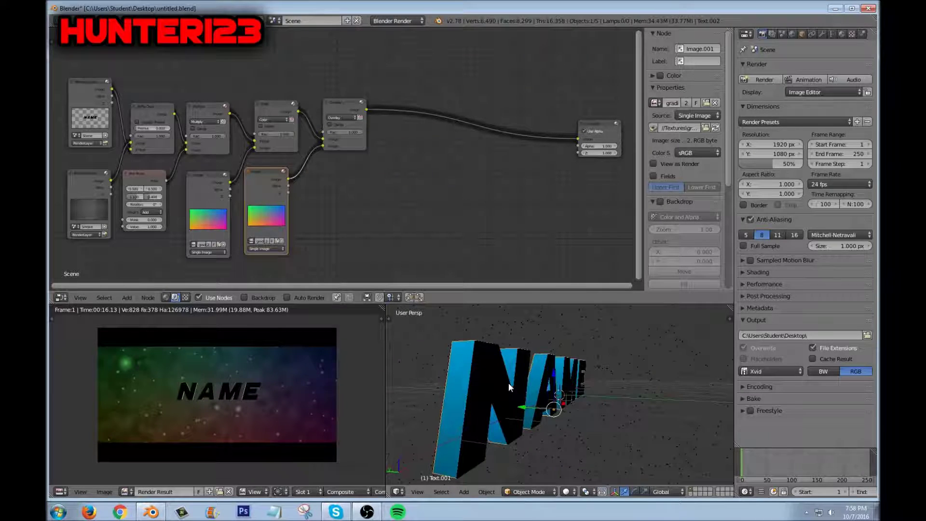
right_click(499, 376)
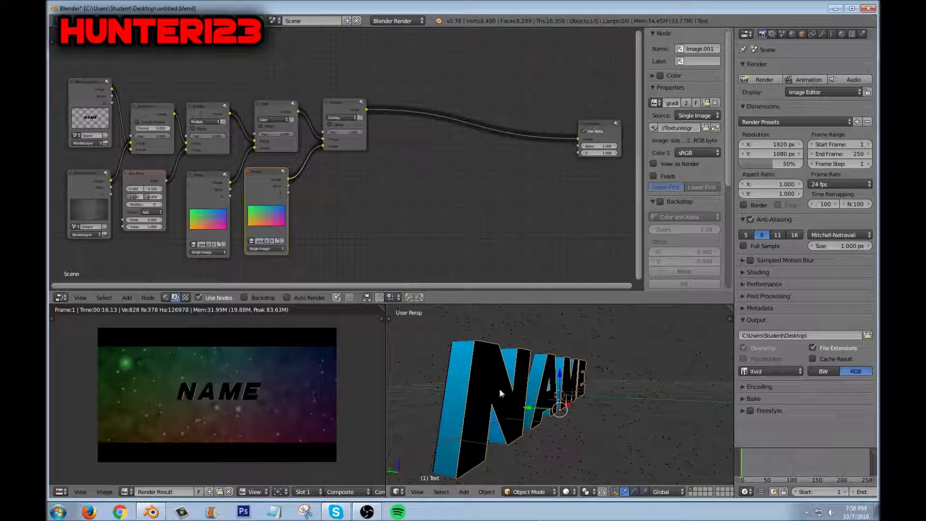
middle_drag(465, 412, 514, 413)
right_click(556, 395)
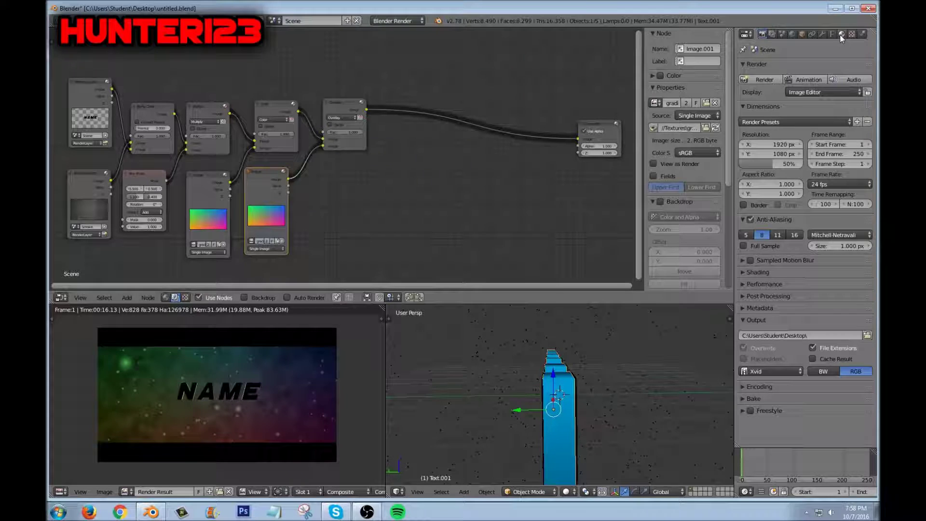
key(ctrl+F12)
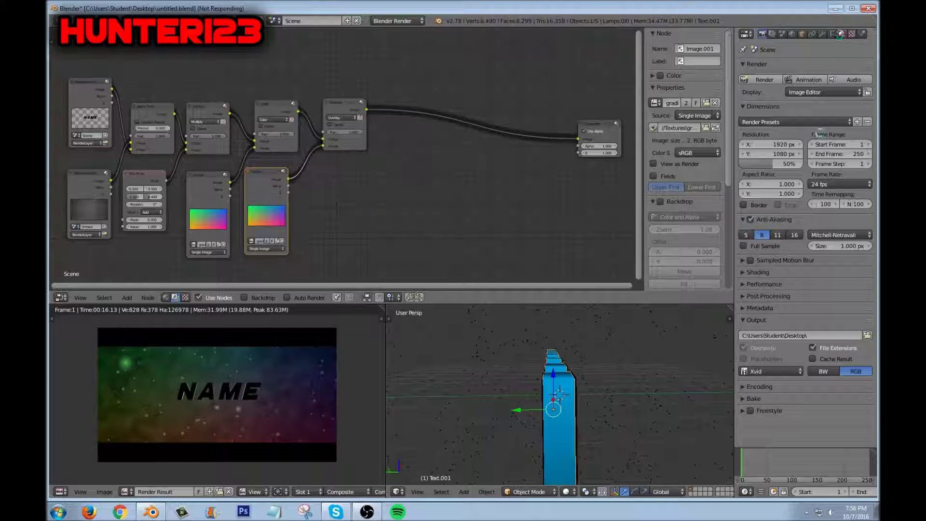
click(840, 34)
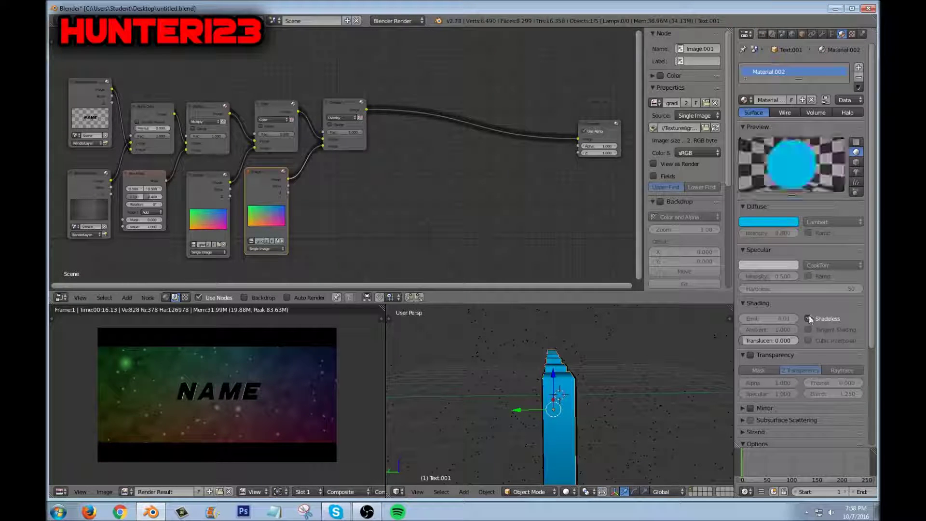
click(797, 318)
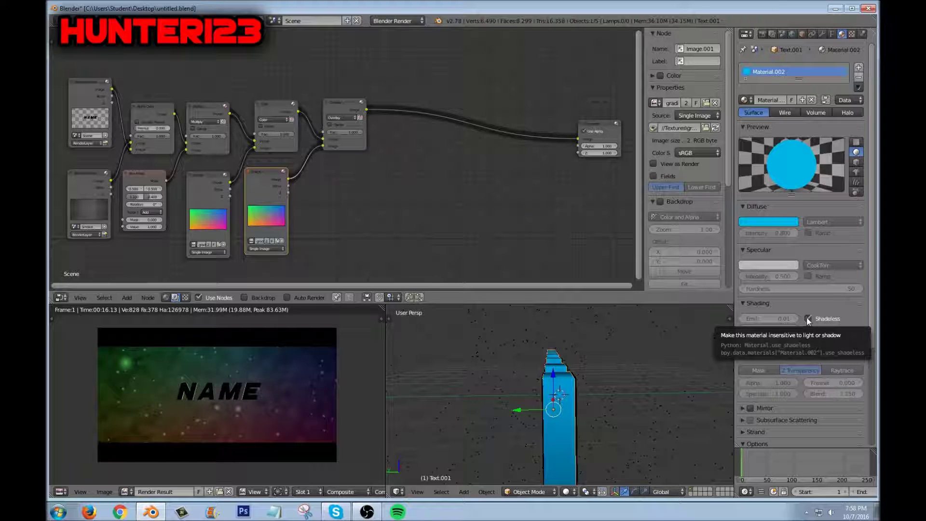
Back in the Render tab, view through the scene camera and select the camera
click(762, 35)
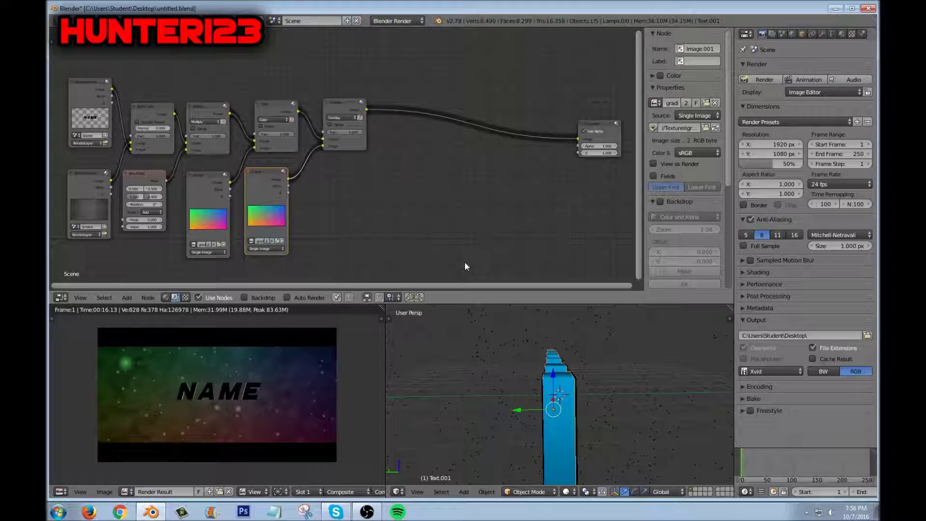
middle_drag(531, 319, 523, 341)
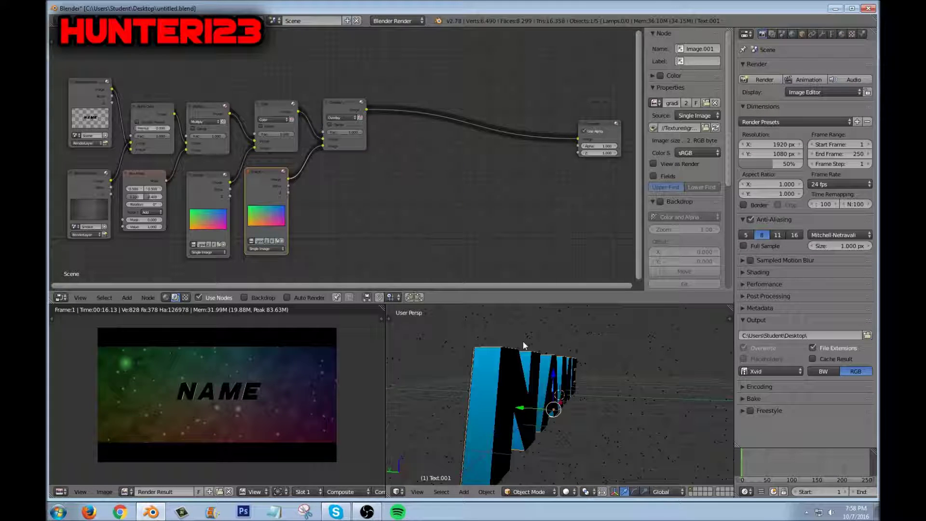
key(KP_0)
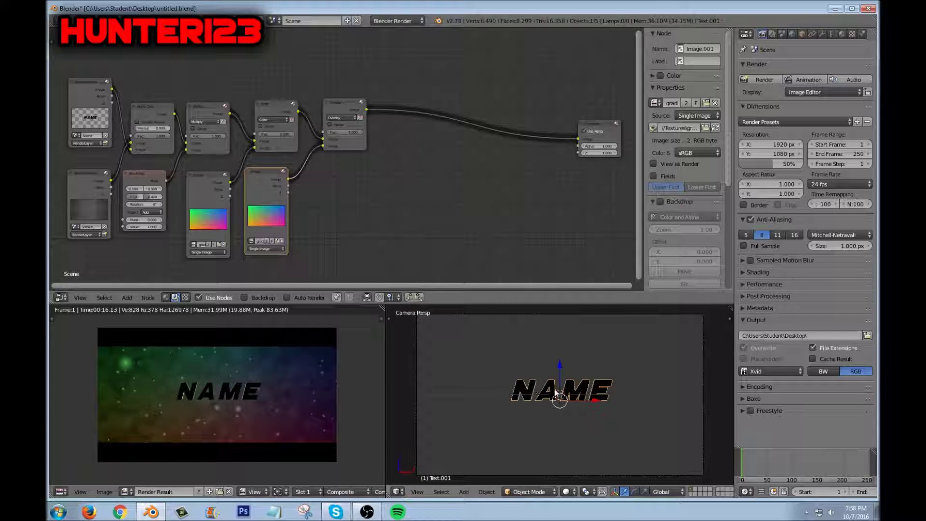
right_click(704, 414)
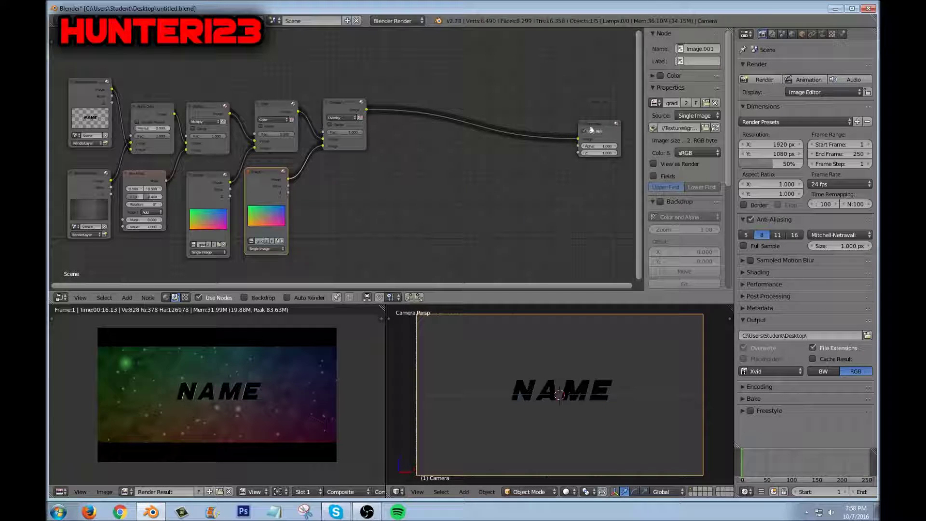